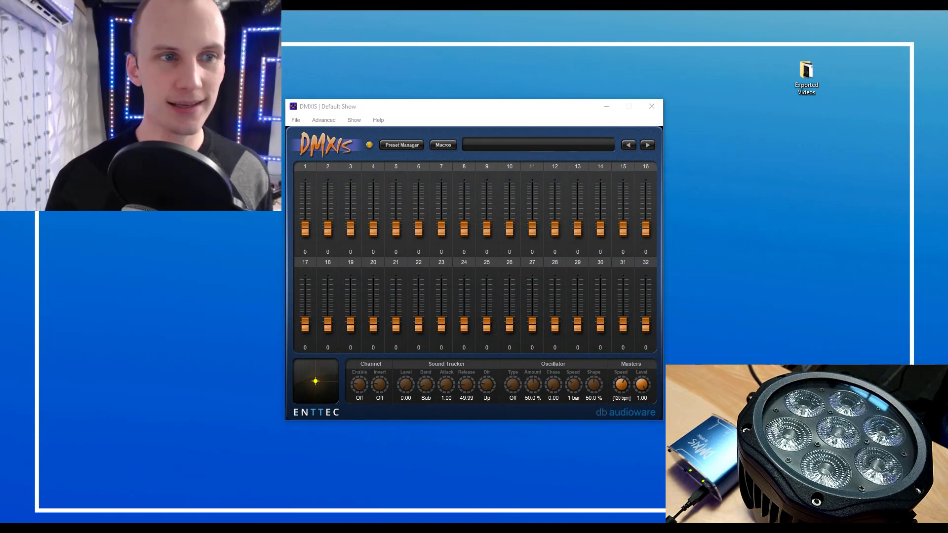
Create a new show named 'Youtube Test' and load it in place of the Default Show
{"action": "left_click", "coordinate": [294, 120]}
{"action": "left_click", "coordinate": [351, 132]}
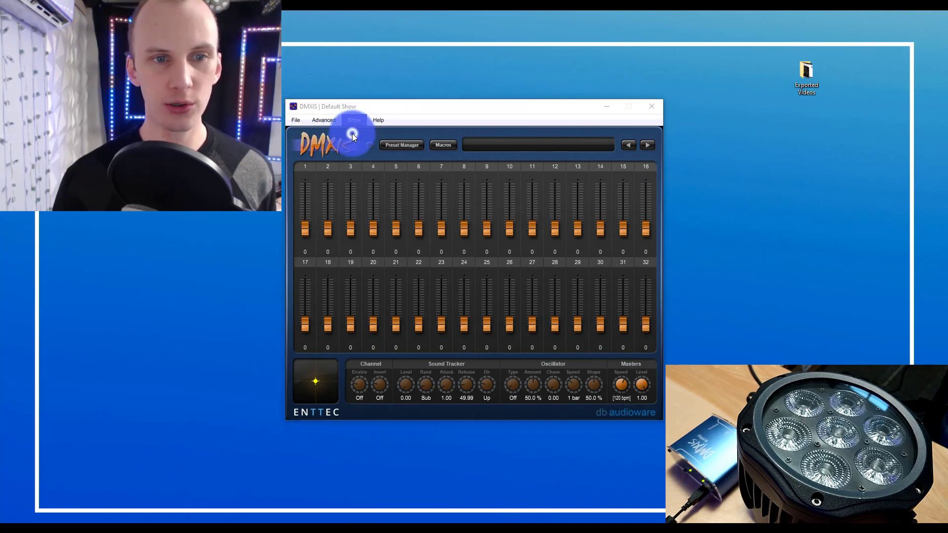
{"action": "left_click", "coordinate": [564, 245]}
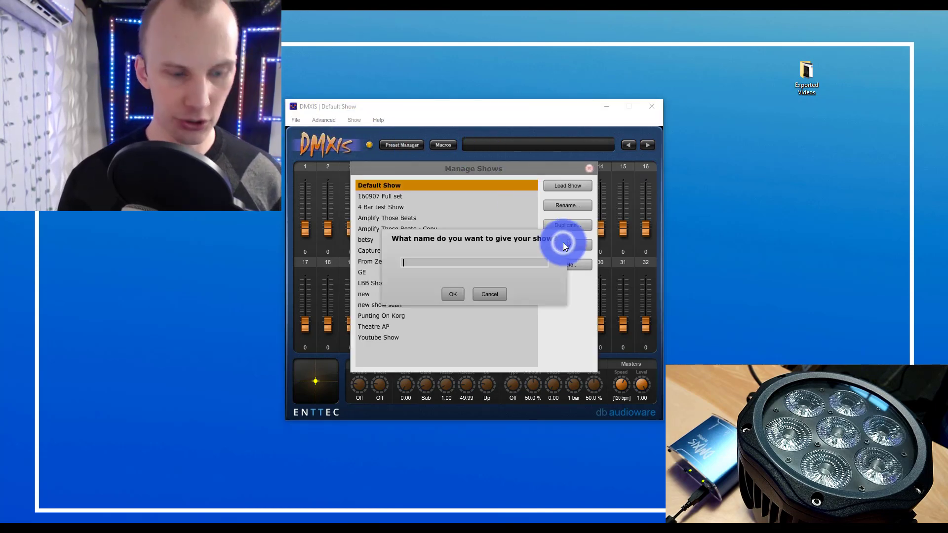
{"action": "type", "text": "Youtube Test"}
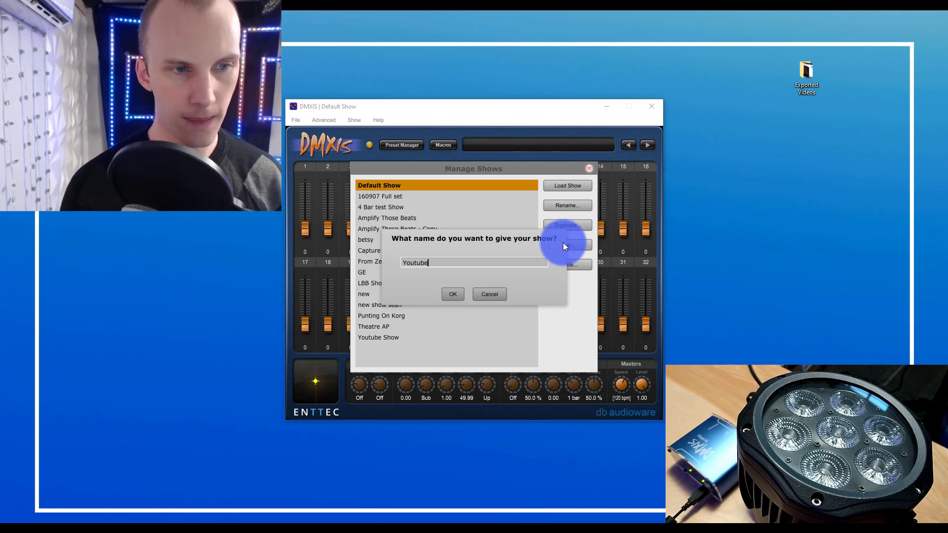
{"action": "key", "text": "Return"}
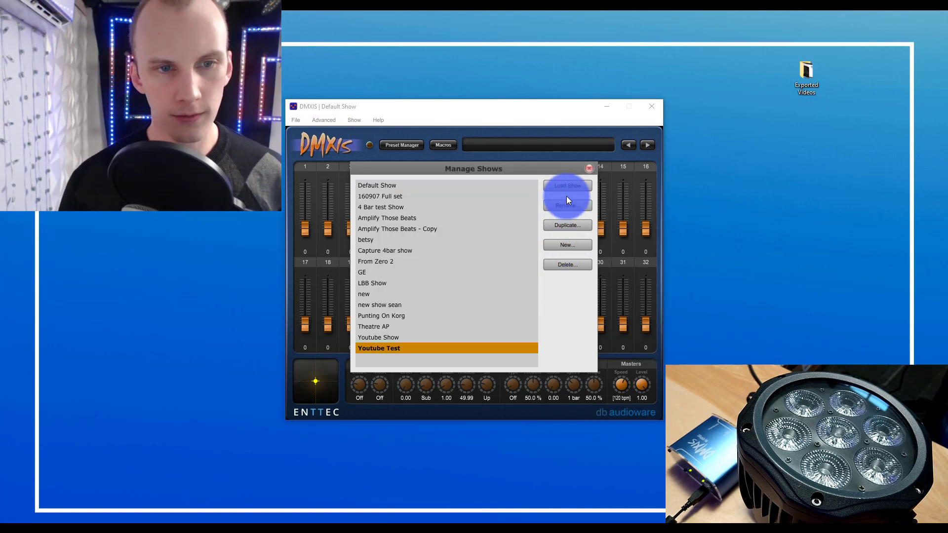
{"action": "left_click", "coordinate": [567, 181]}
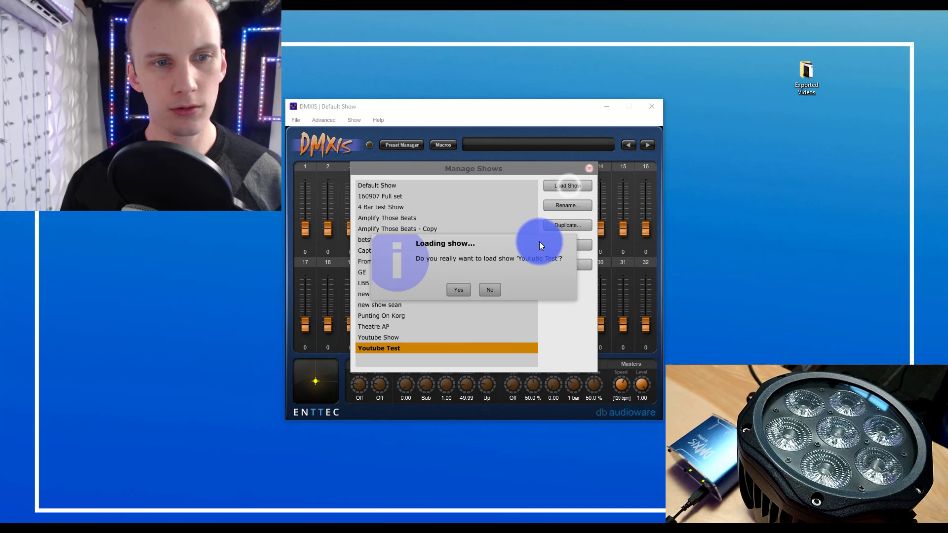
{"action": "left_click", "coordinate": [464, 291]}
{"action": "left_click", "coordinate": [587, 170]}
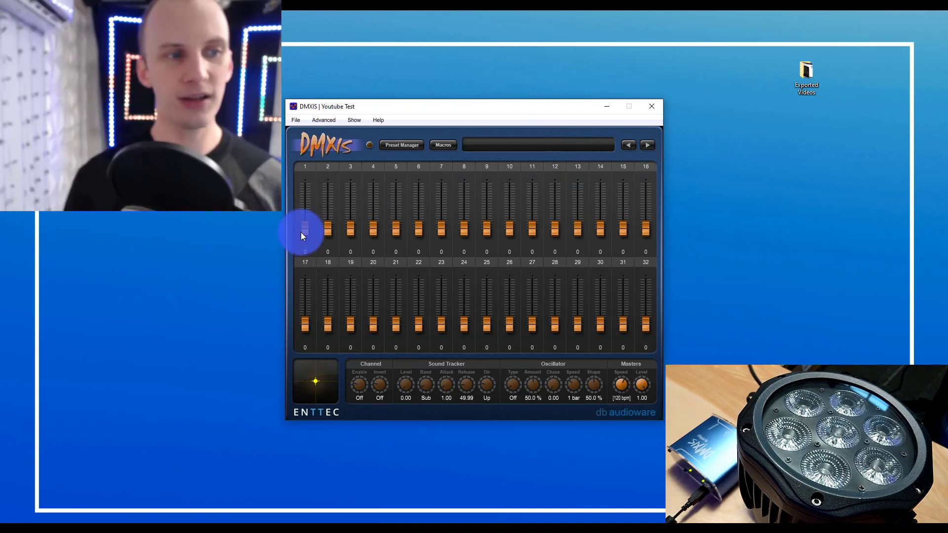
{"action": "left_click_drag", "start_coordinate": [300, 231], "coordinate": [300, 202]}
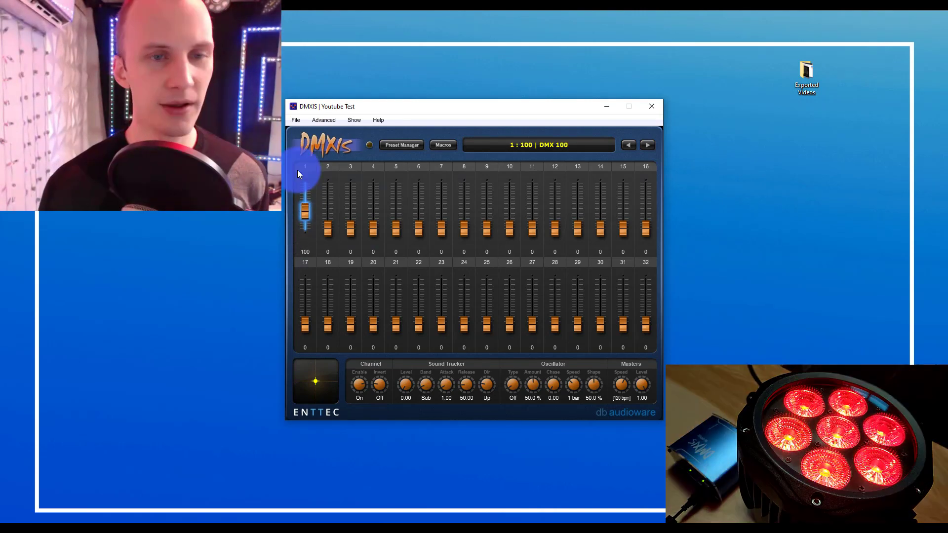
{"action": "left_click_drag", "start_coordinate": [304, 202], "coordinate": [345, 233]}
{"action": "left_click_drag", "start_coordinate": [371, 229], "coordinate": [368, 158]}
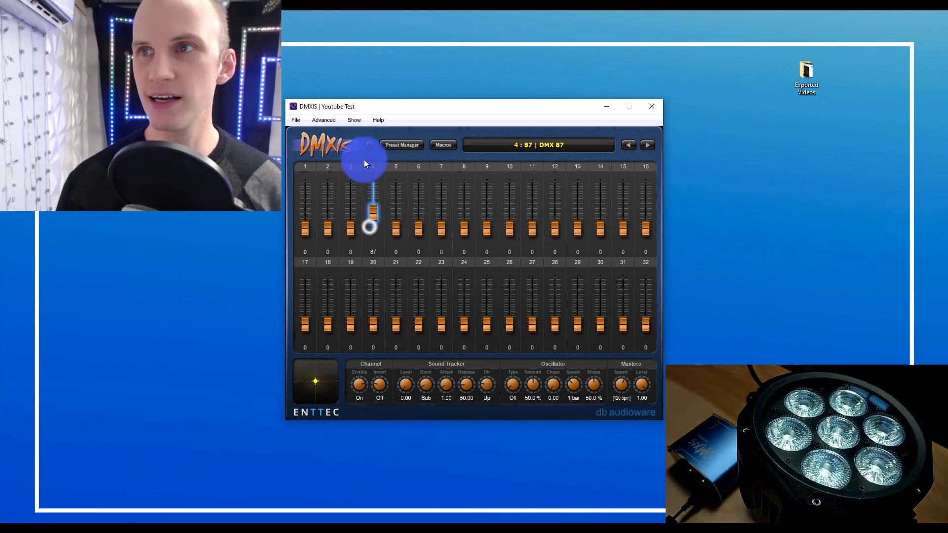
{"action": "left_click_drag", "start_coordinate": [371, 120], "coordinate": [321, 360]}
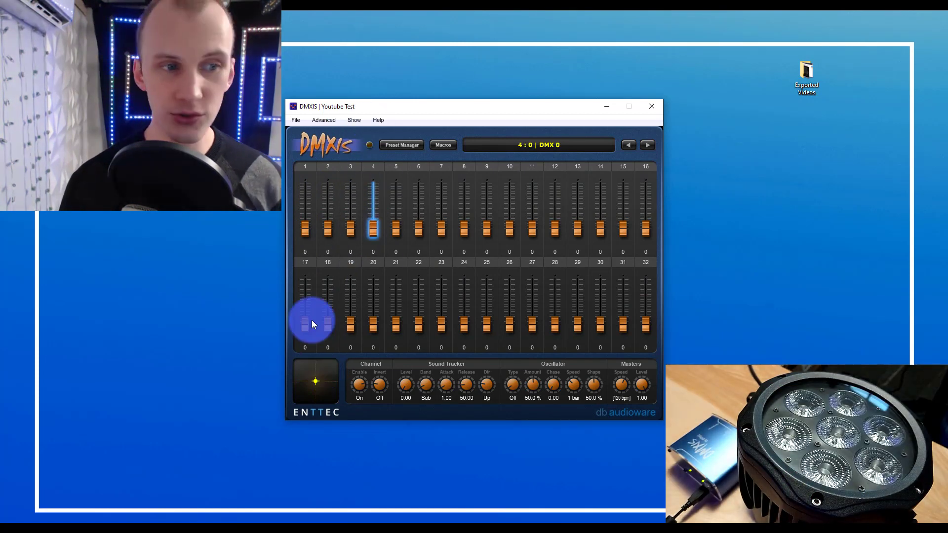
{"action": "left_click", "coordinate": [322, 153]}
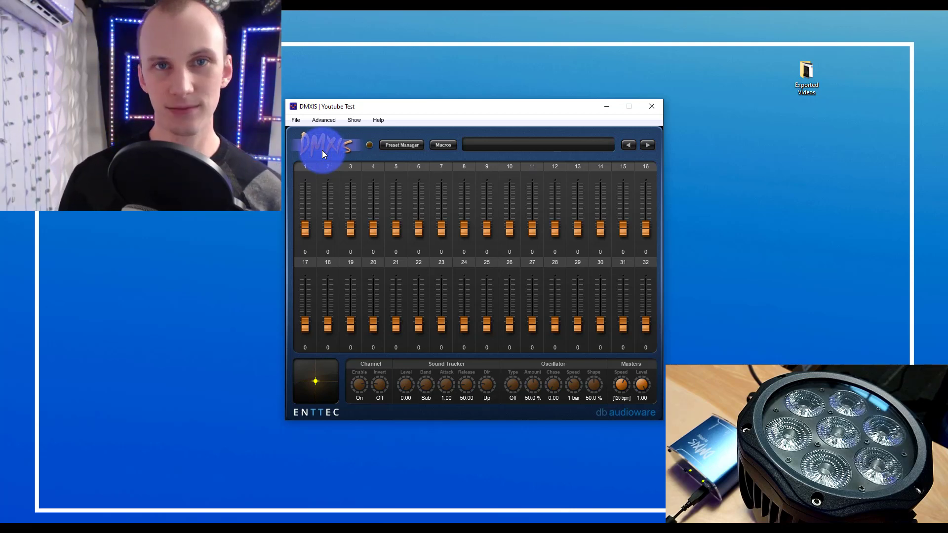
{"action": "left_click", "coordinate": [299, 230]}
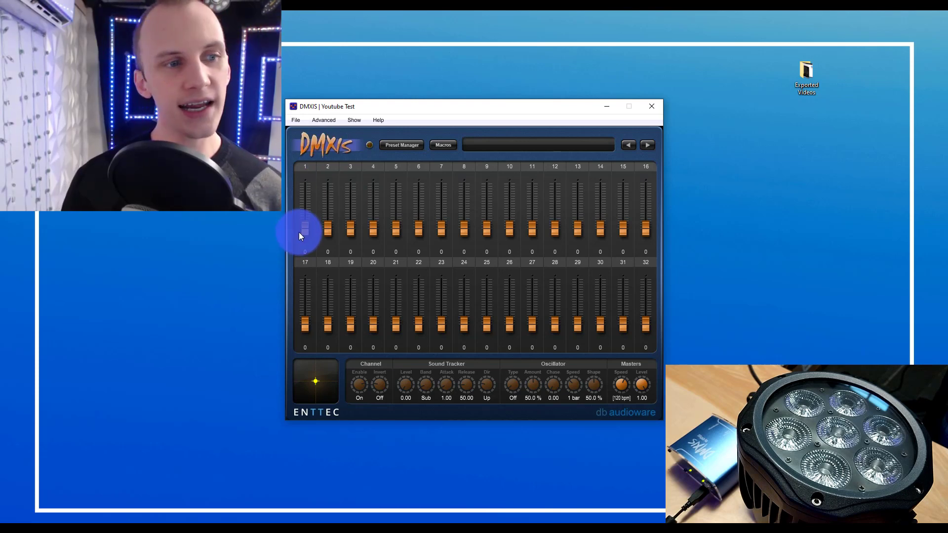
{"action": "right_click", "coordinate": [306, 230]}
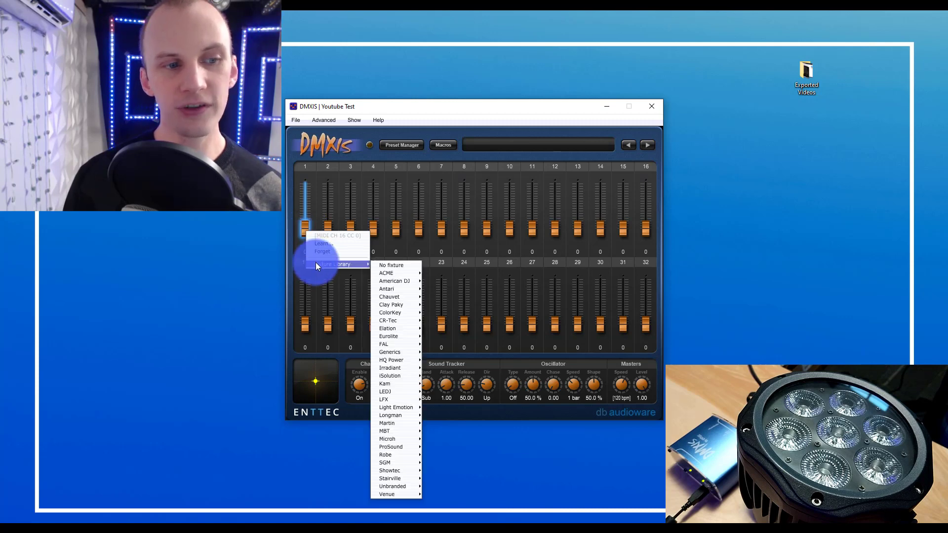
{"action": "mouse_move", "coordinate": [359, 266]}
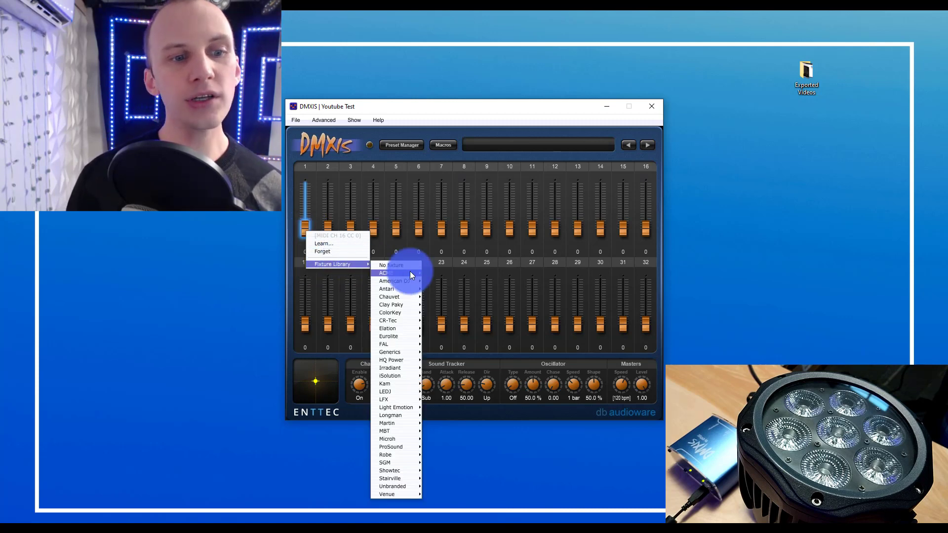
{"action": "mouse_move", "coordinate": [410, 273]}
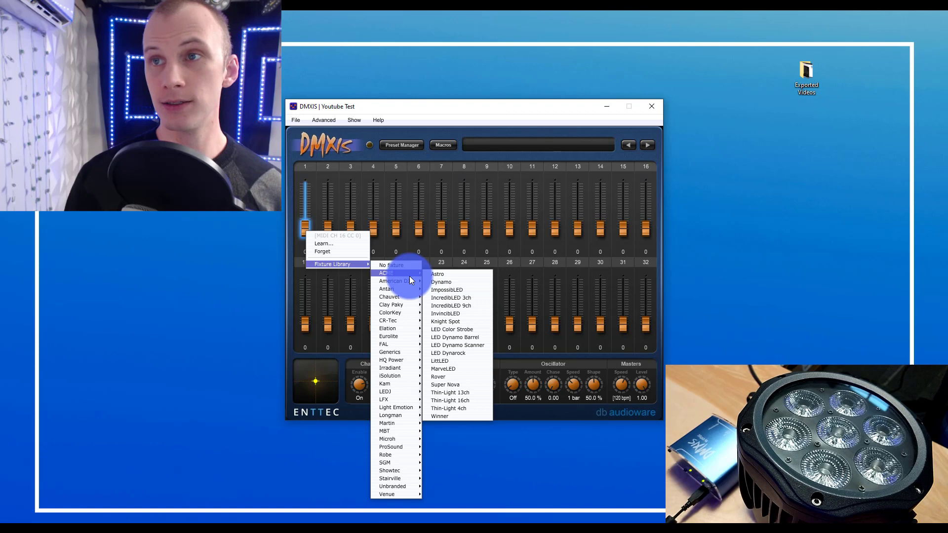
{"action": "mouse_move", "coordinate": [400, 350]}
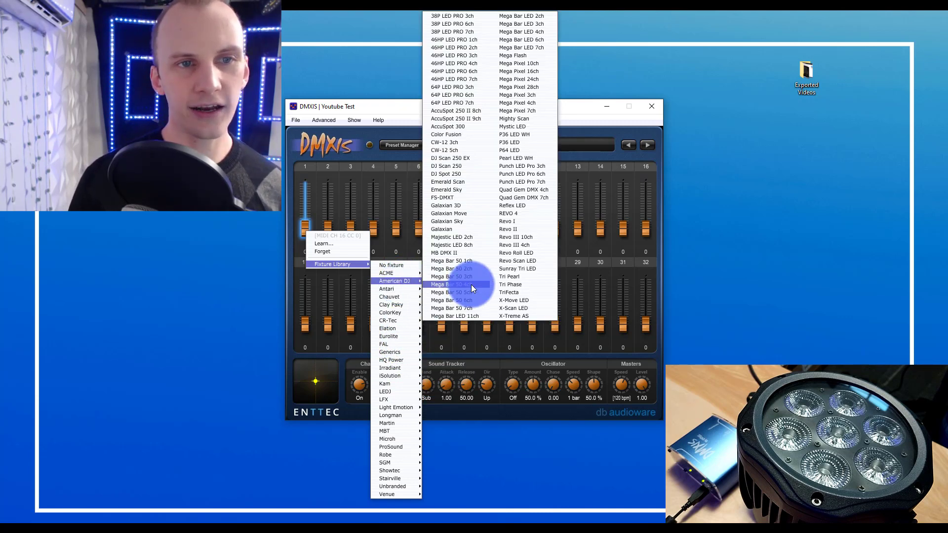
{"action": "left_click", "coordinate": [525, 102]}
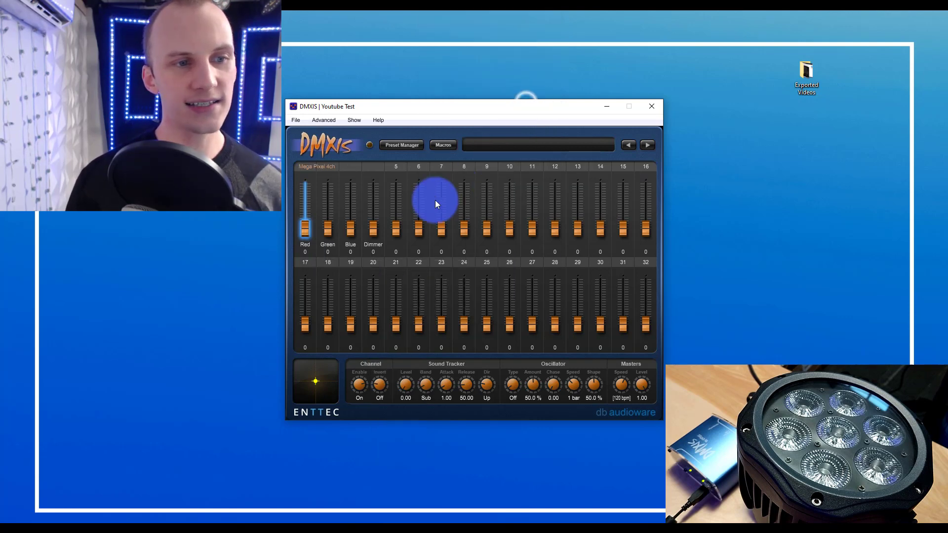
{"action": "right_click", "coordinate": [314, 225]}
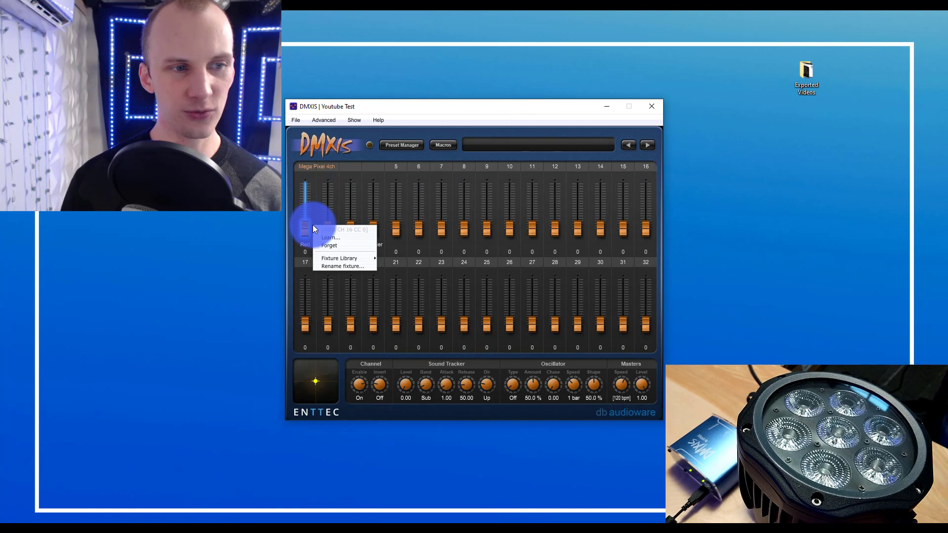
{"action": "left_click", "coordinate": [332, 260]}
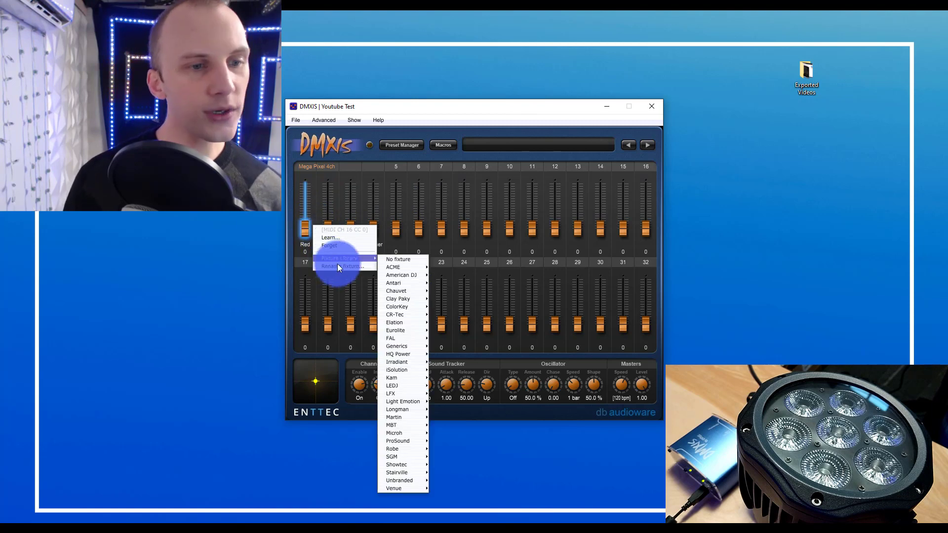
{"action": "left_click", "coordinate": [359, 259]}
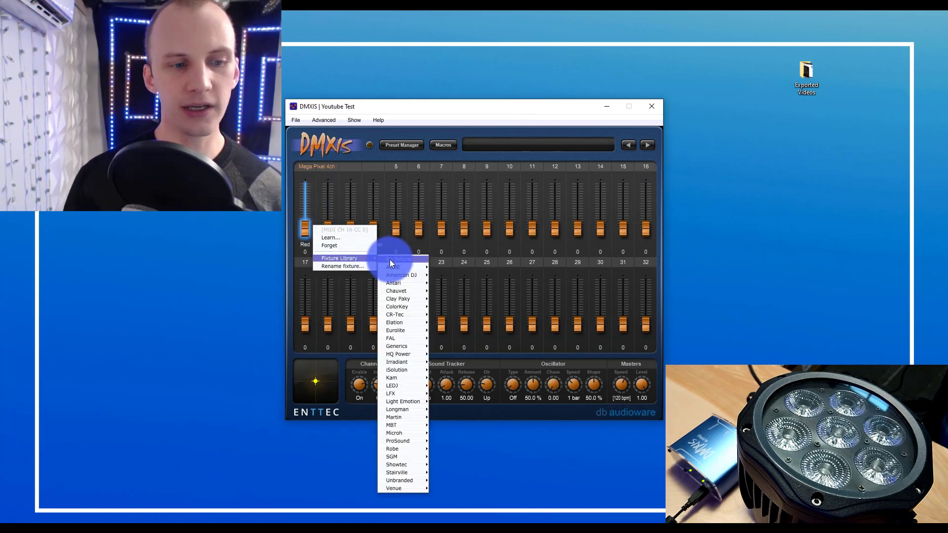
{"action": "left_click", "coordinate": [389, 259]}
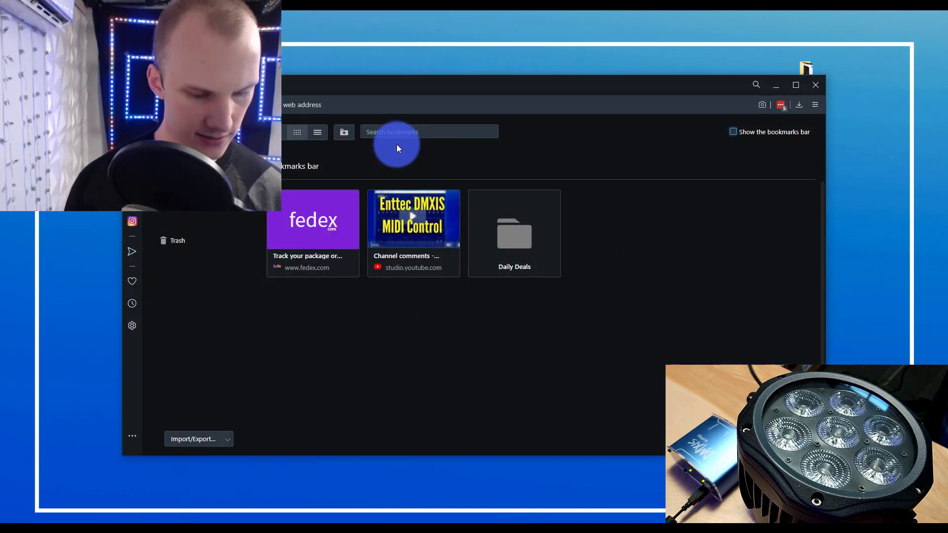
Log in to the DMXIS Online Fixture Library with the saved account credentials
{"action": "key", "text": "ctrl+shift+b"}
{"action": "left_click", "coordinate": [384, 100]}
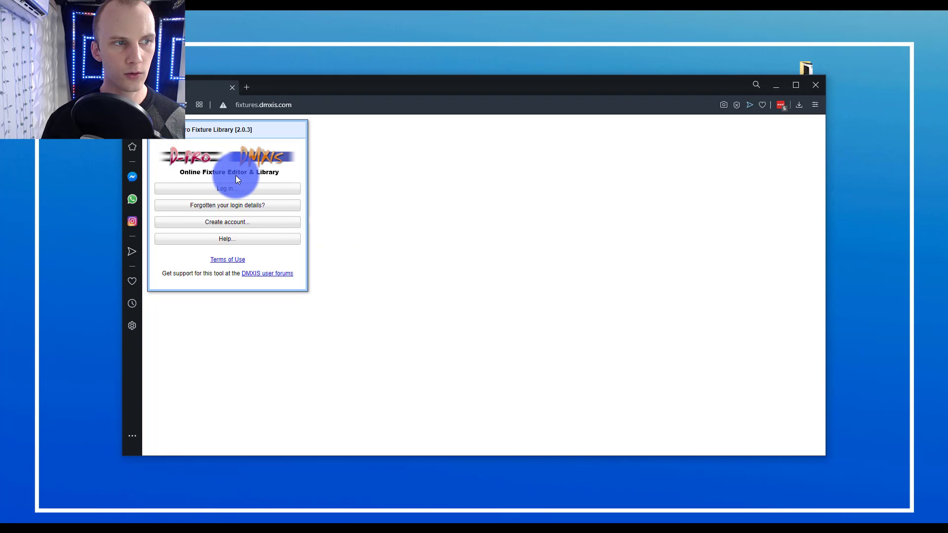
{"action": "left_click", "coordinate": [235, 186]}
{"action": "left_click", "coordinate": [511, 279]}
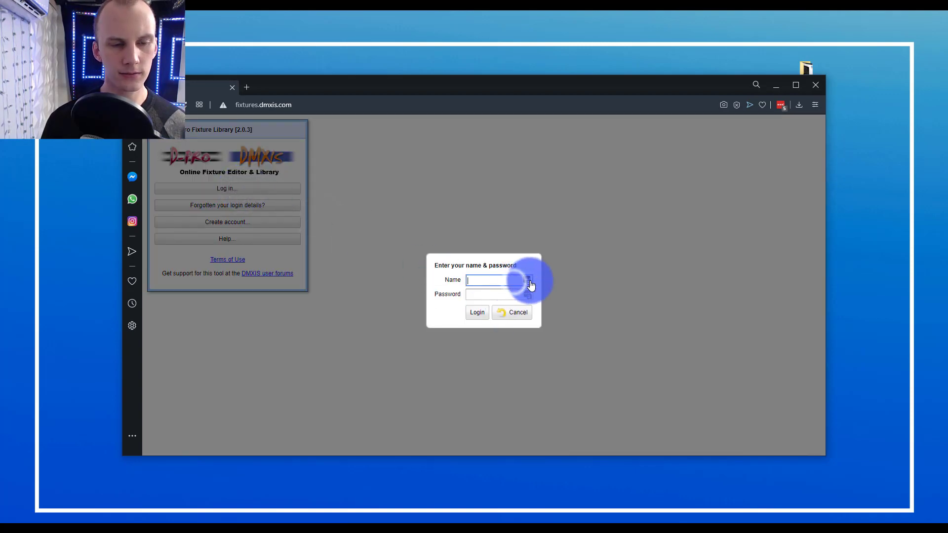
{"action": "left_click", "coordinate": [475, 345]}
{"action": "left_click", "coordinate": [475, 315]}
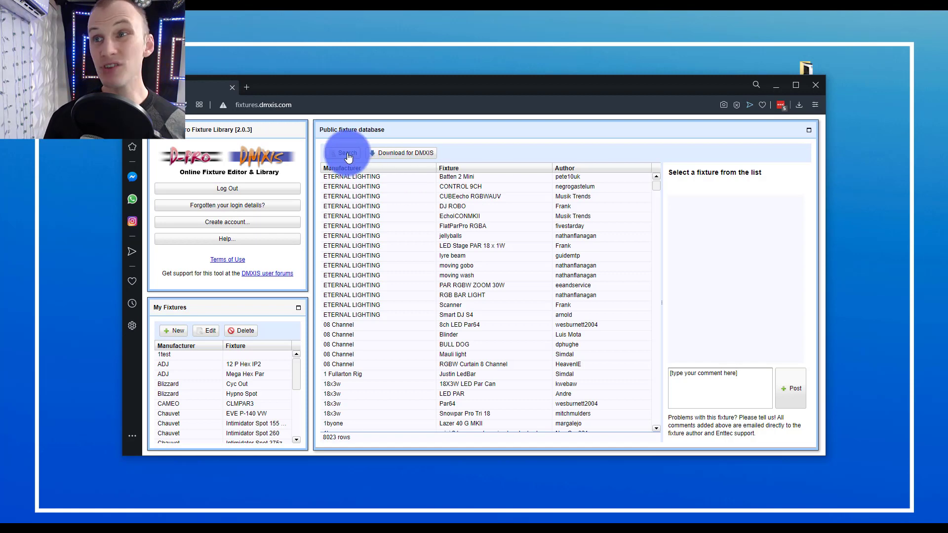
Search the public fixture list for 'RGBW'
{"action": "left_click", "coordinate": [348, 154]}
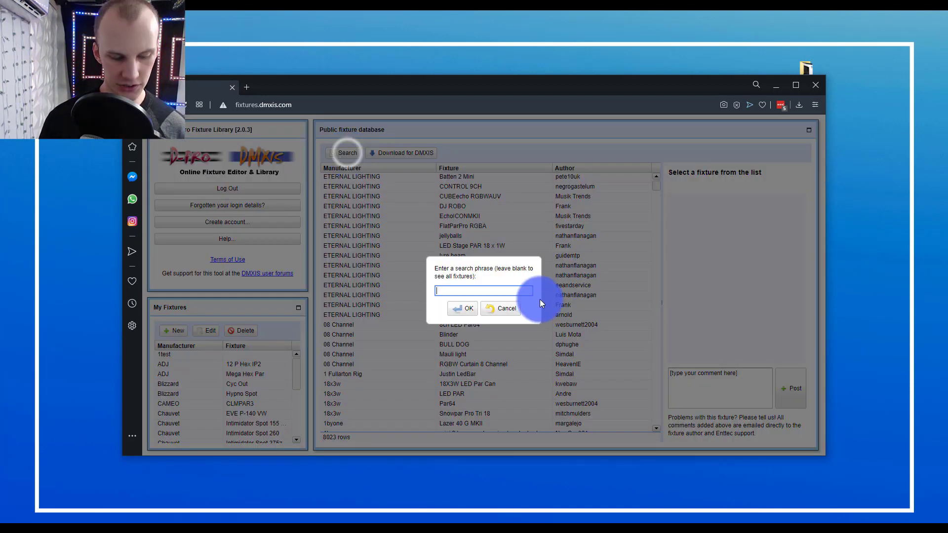
{"action": "type", "text": "RGB"}
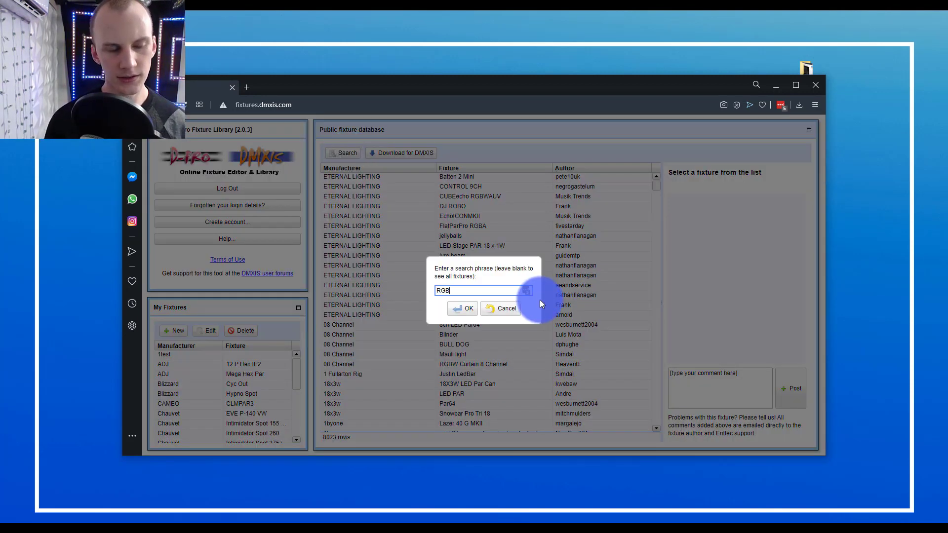
{"action": "type", "text": "WA"}
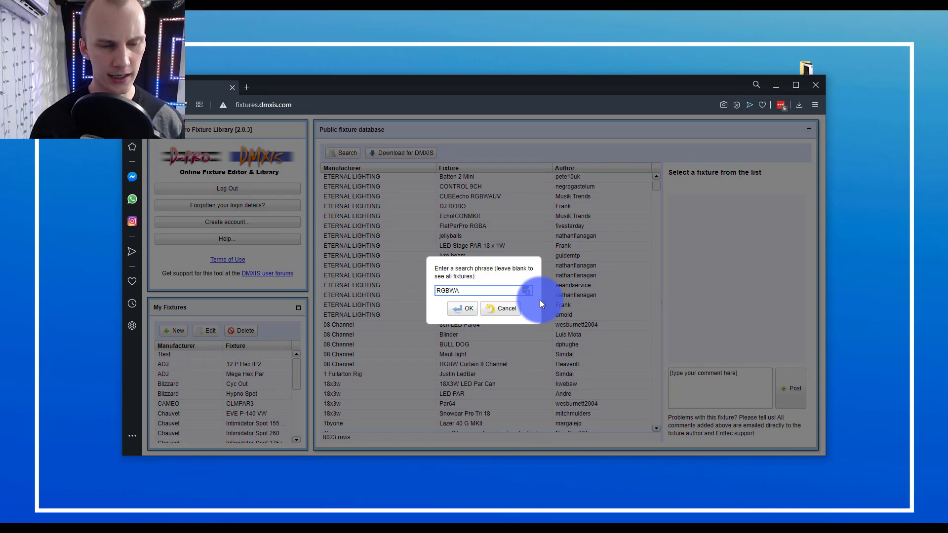
{"action": "key", "text": "BackSpace"}
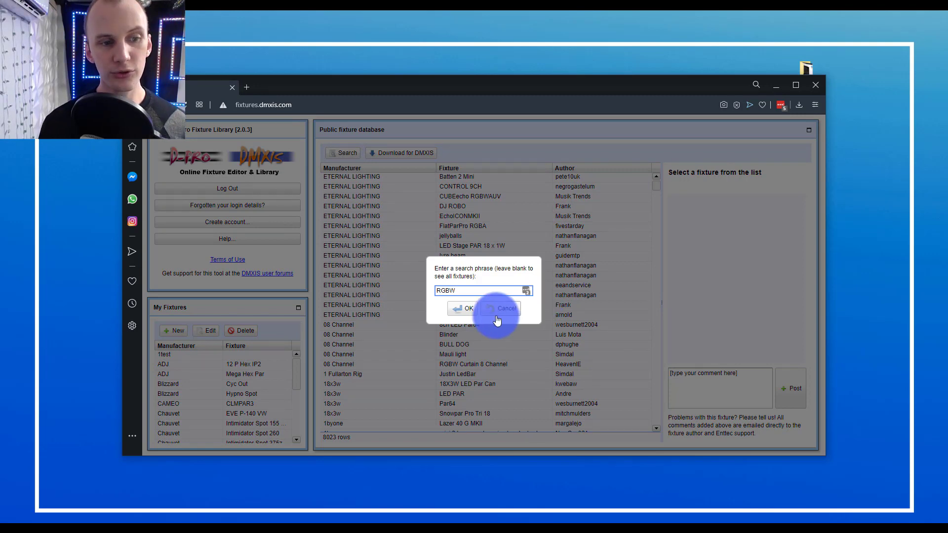
{"action": "left_click", "coordinate": [463, 309]}
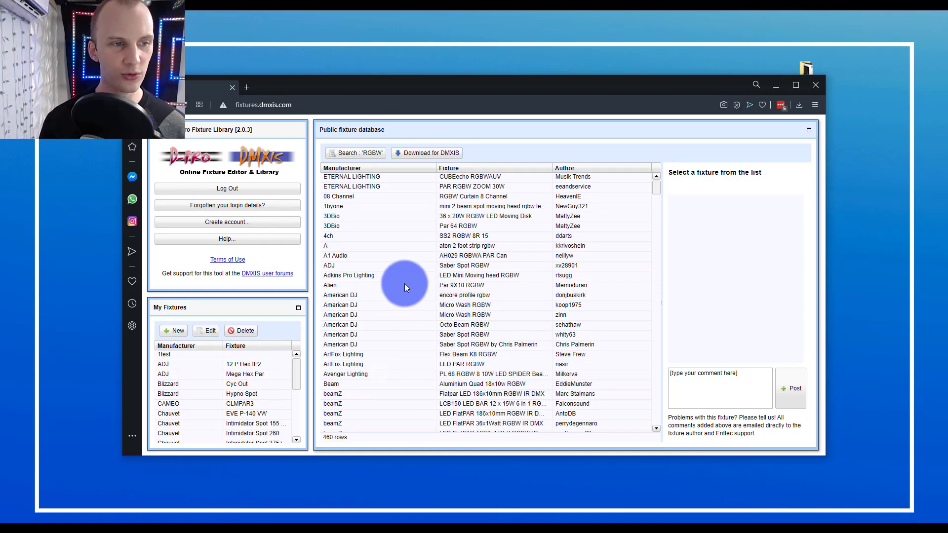
Select Generic RGBWAUV from the results, download it for DMXIS and open Generic-RGBWAUV.zip
{"action": "scroll", "coordinate": [404, 284], "scroll_direction": "down", "scroll_amount": 20}
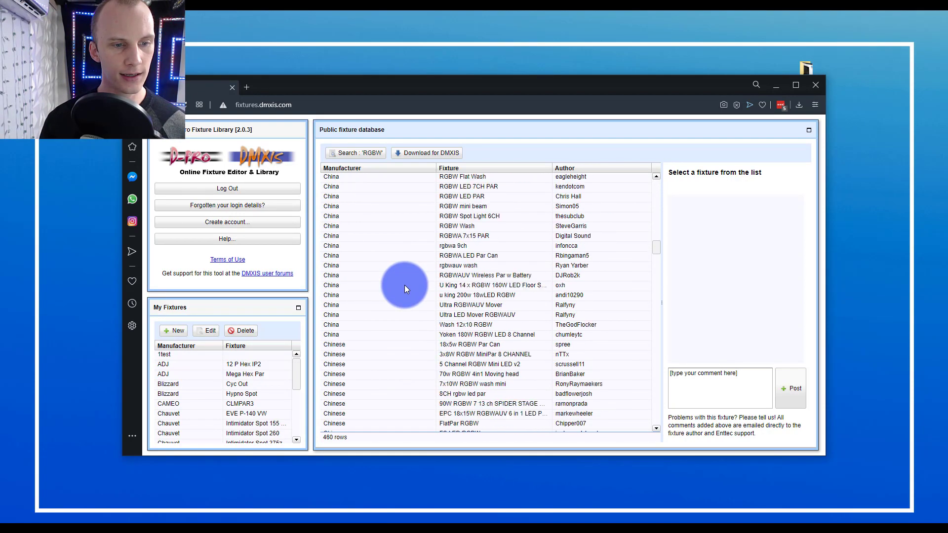
{"action": "scroll", "coordinate": [404, 285], "scroll_direction": "down", "scroll_amount": 15}
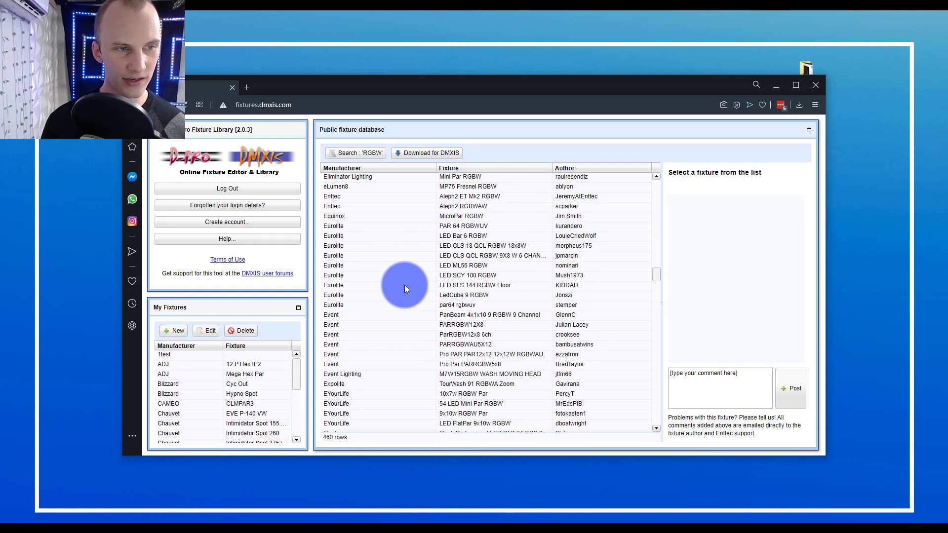
{"action": "scroll", "coordinate": [404, 286], "scroll_direction": "down", "scroll_amount": 15}
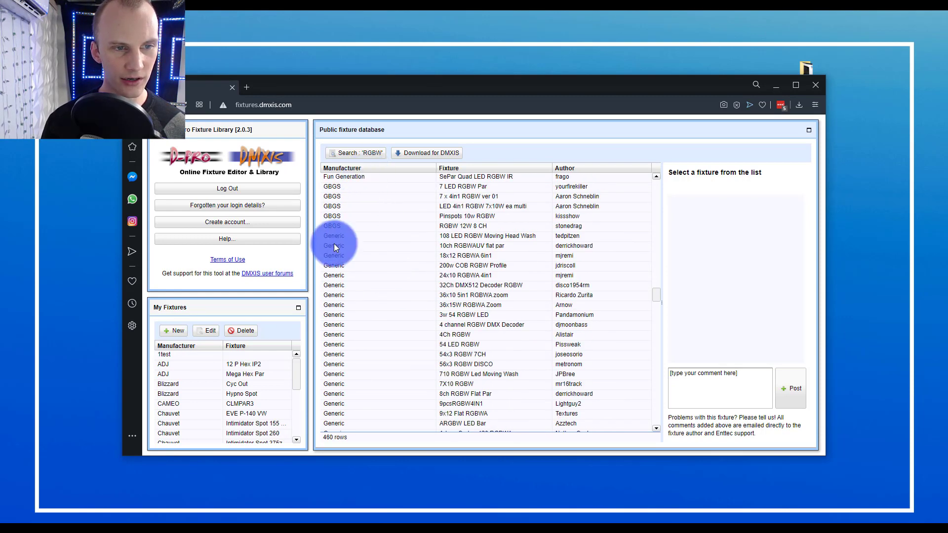
{"action": "left_click", "coordinate": [333, 244]}
{"action": "left_click", "coordinate": [339, 236]}
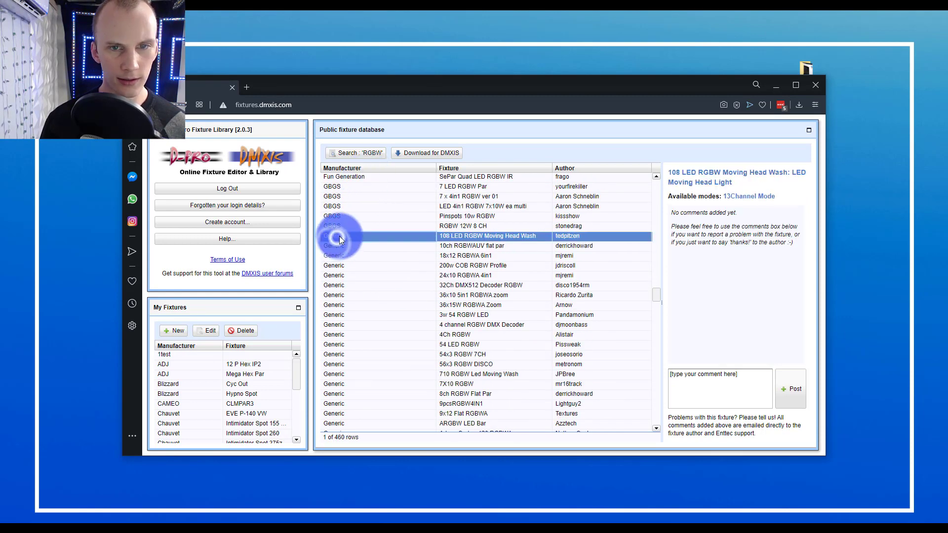
{"action": "left_click", "coordinate": [438, 247]}
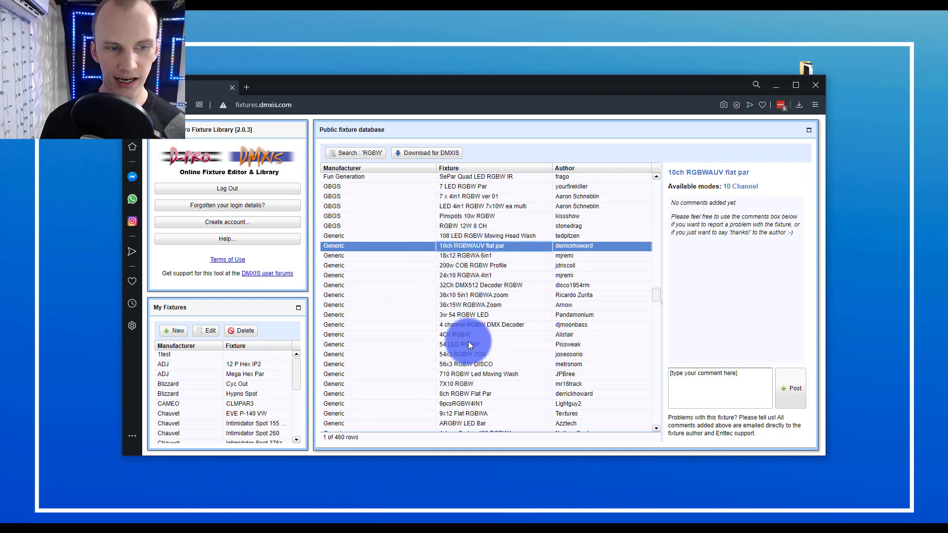
{"action": "scroll", "coordinate": [468, 344], "scroll_direction": "down", "scroll_amount": 8}
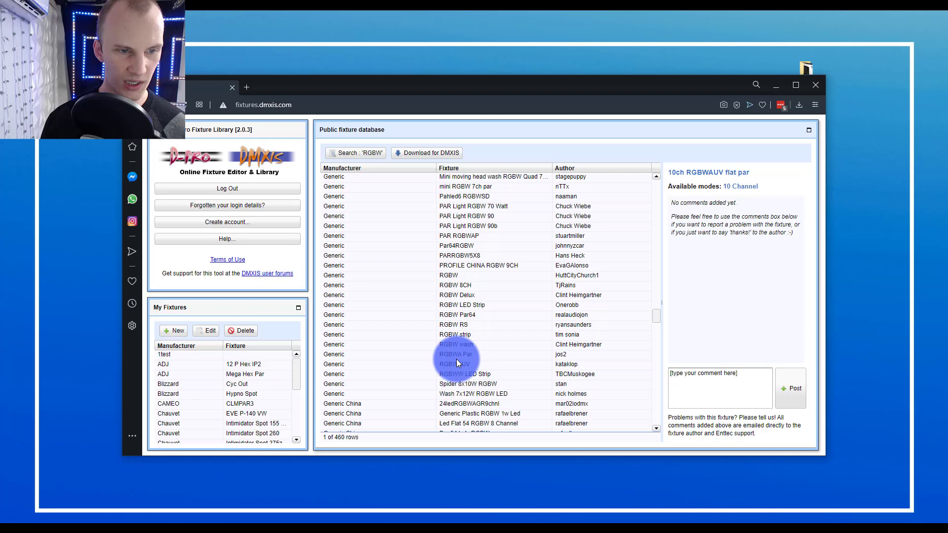
{"action": "left_click", "coordinate": [458, 367]}
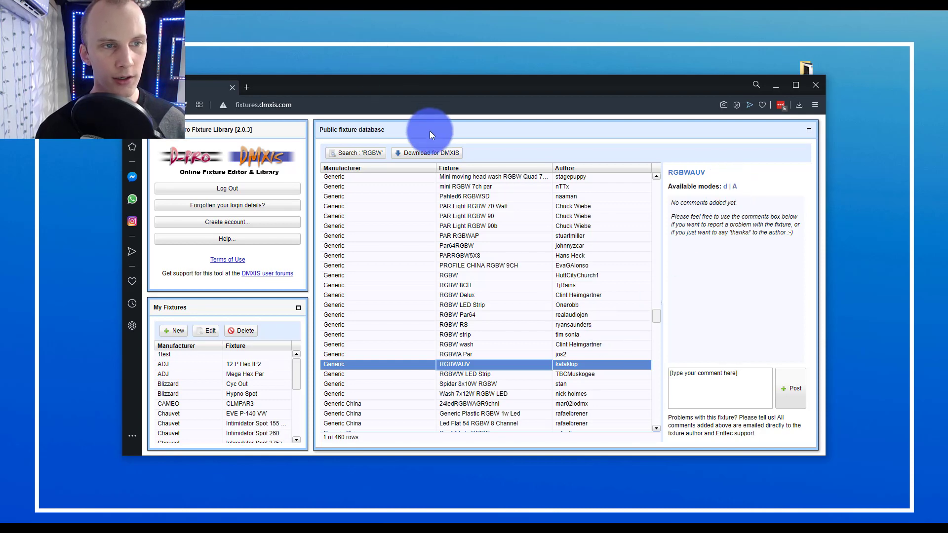
{"action": "left_click", "coordinate": [428, 148]}
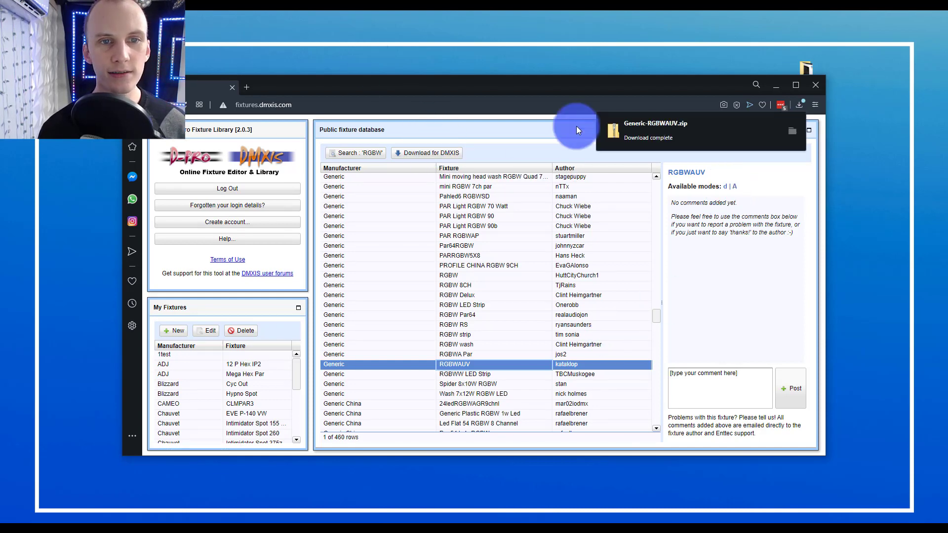
{"action": "left_click", "coordinate": [620, 128]}
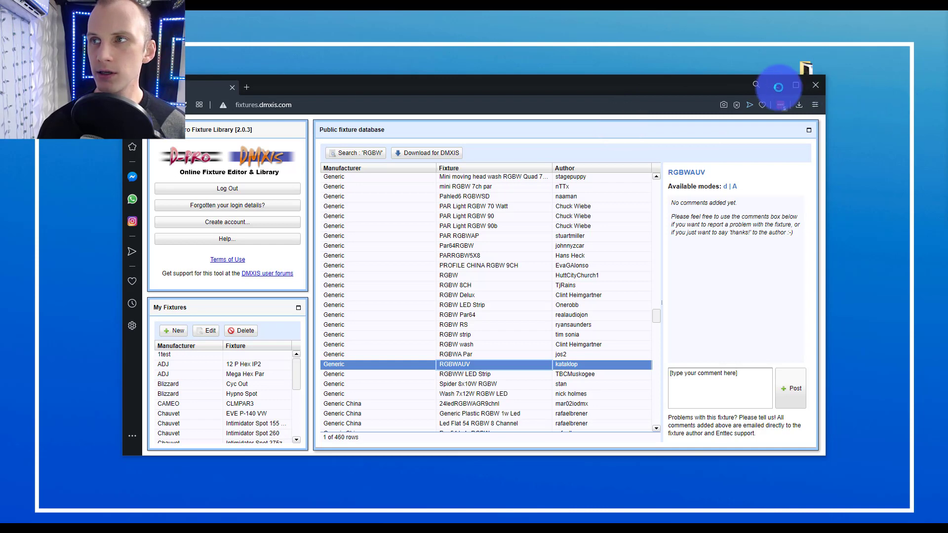
Extract Generic-RGBWAUV.zip to its default folder, then close the zip window and browser
{"action": "left_click", "coordinate": [664, 153]}
{"action": "left_click", "coordinate": [745, 127]}
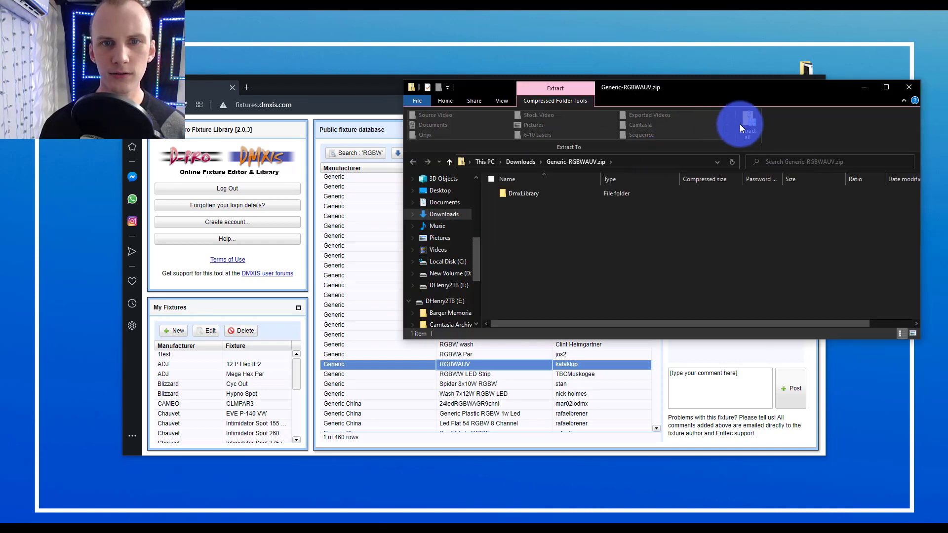
{"action": "key", "text": "Return"}
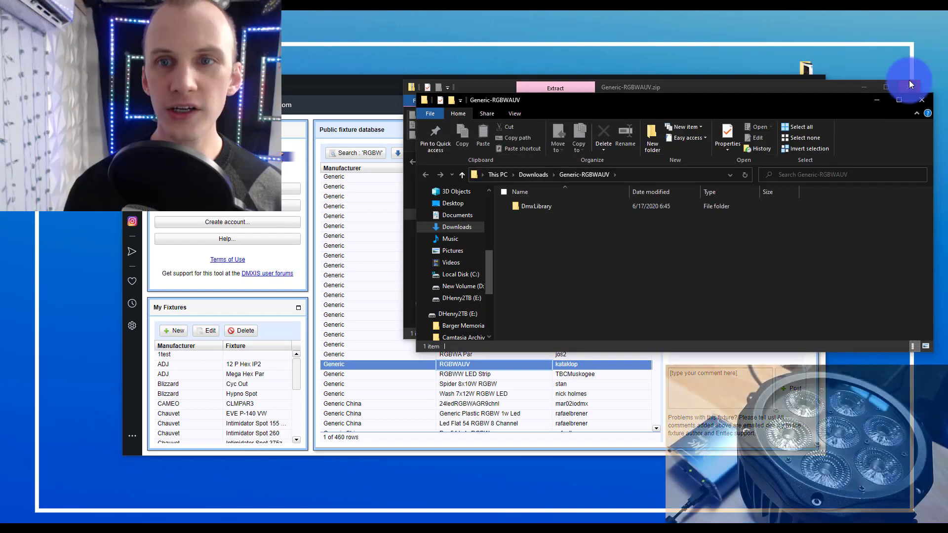
{"action": "left_click", "coordinate": [910, 79]}
{"action": "left_click", "coordinate": [715, 85]}
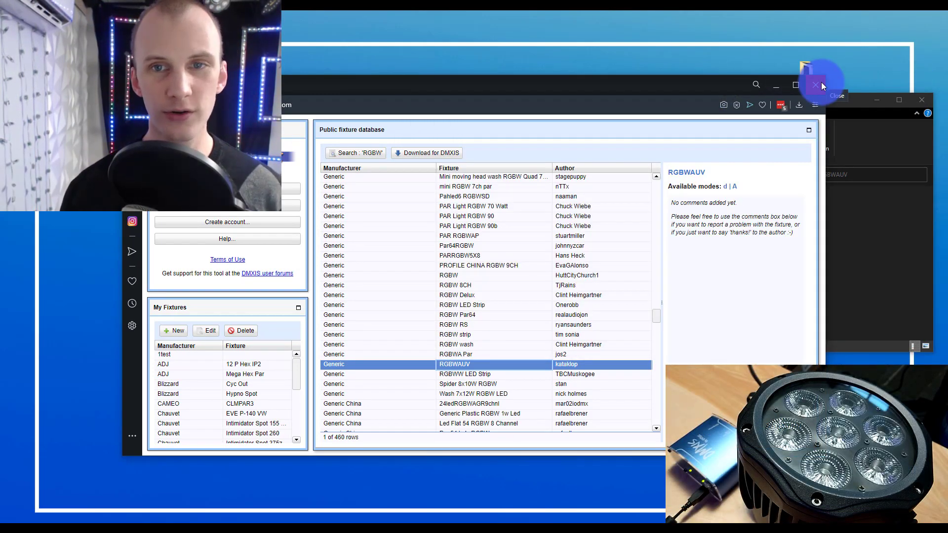
{"action": "left_click", "coordinate": [821, 85]}
Select RGBWAUV A.dmx and RGBWAUV d.dmx in DmxLibrary\Generic, then go to Documents
{"action": "left_click", "coordinate": [569, 205]}
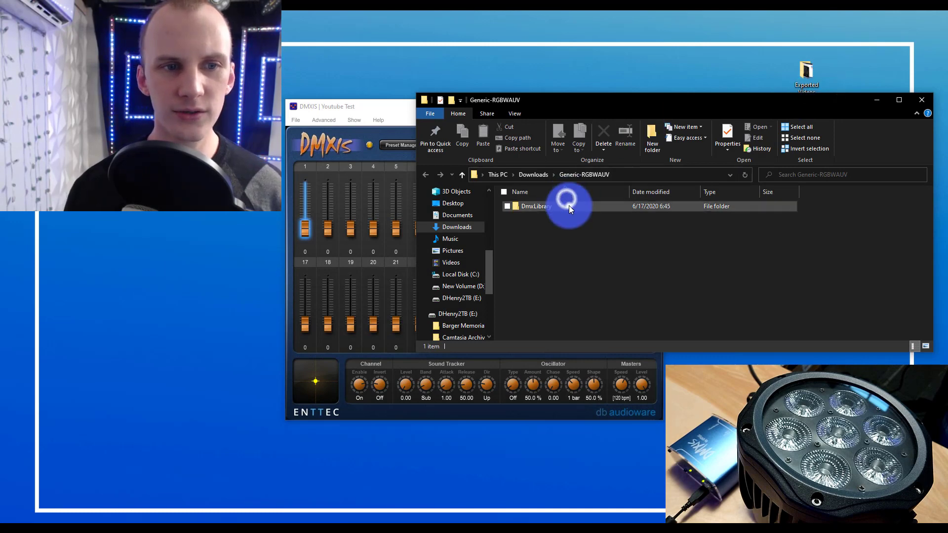
{"action": "double_click", "coordinate": [569, 205]}
{"action": "double_click", "coordinate": [567, 205]}
{"action": "left_click_drag", "start_coordinate": [564, 235], "coordinate": [553, 203]}
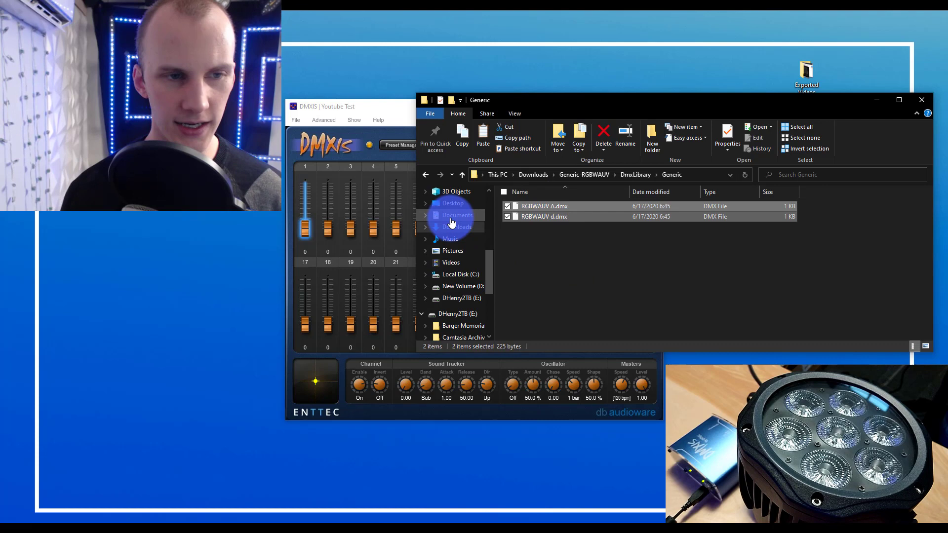
{"action": "scroll", "coordinate": [444, 257], "scroll_direction": "down", "scroll_amount": 4}
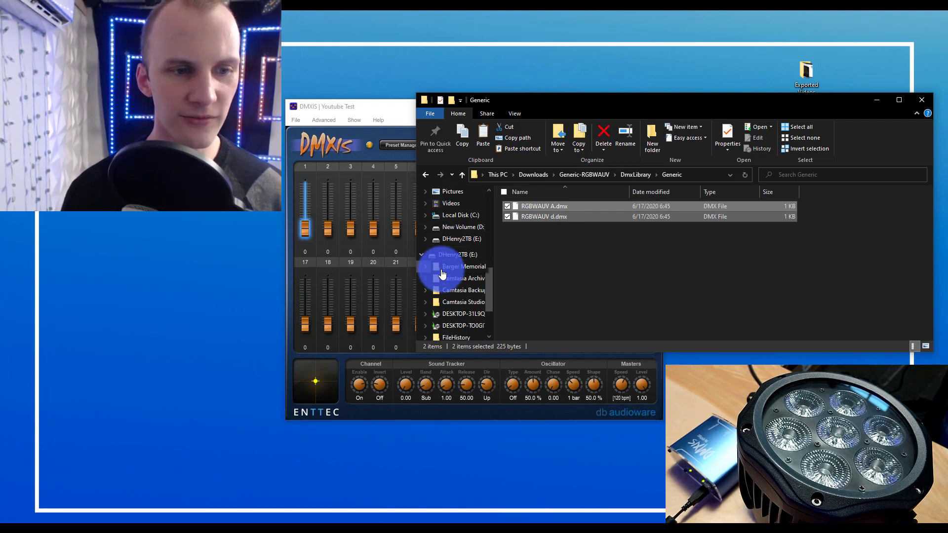
{"action": "scroll", "coordinate": [439, 271], "scroll_direction": "up", "scroll_amount": 5}
{"action": "left_click", "coordinate": [452, 219]}
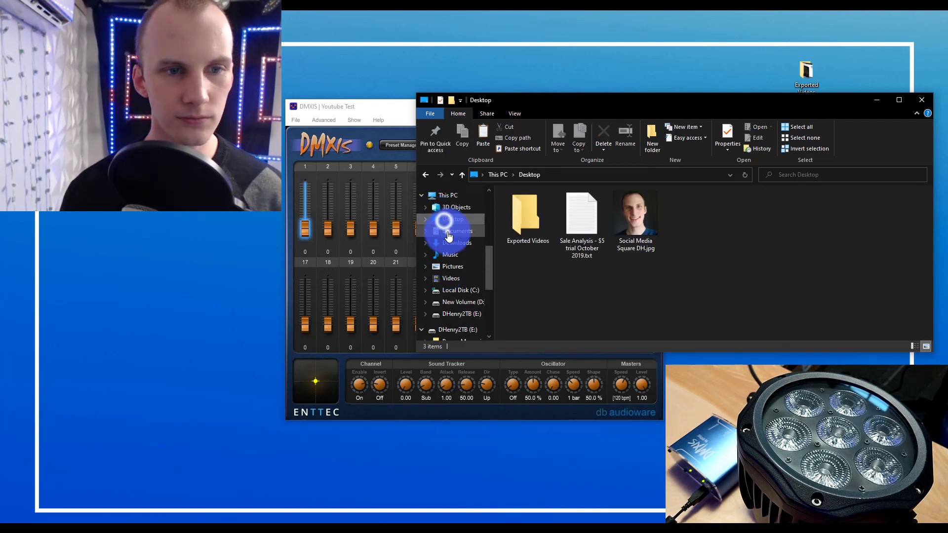
{"action": "left_click", "coordinate": [457, 231]}
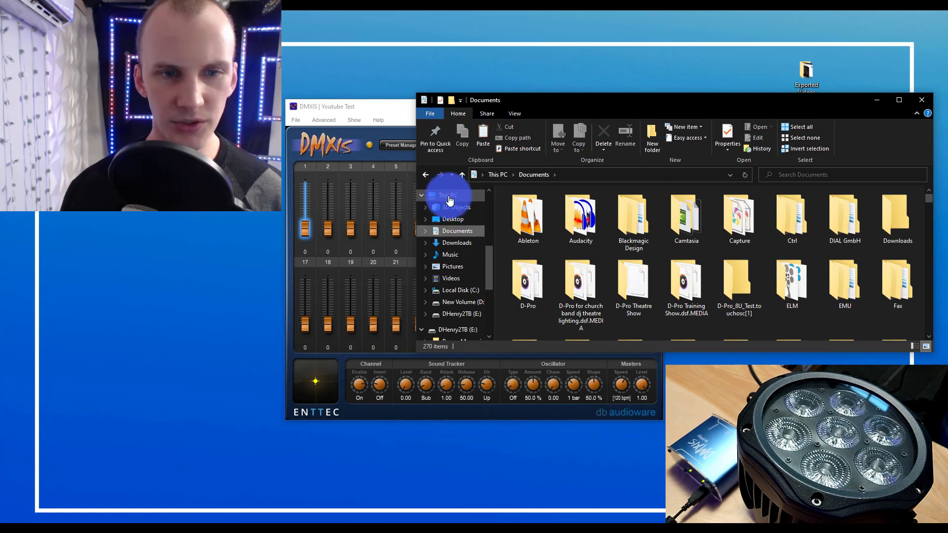
Navigate to C:\Program Files (x86)\ENTTEC\DMXIS\DmxLibrary
{"action": "left_click", "coordinate": [445, 195]}
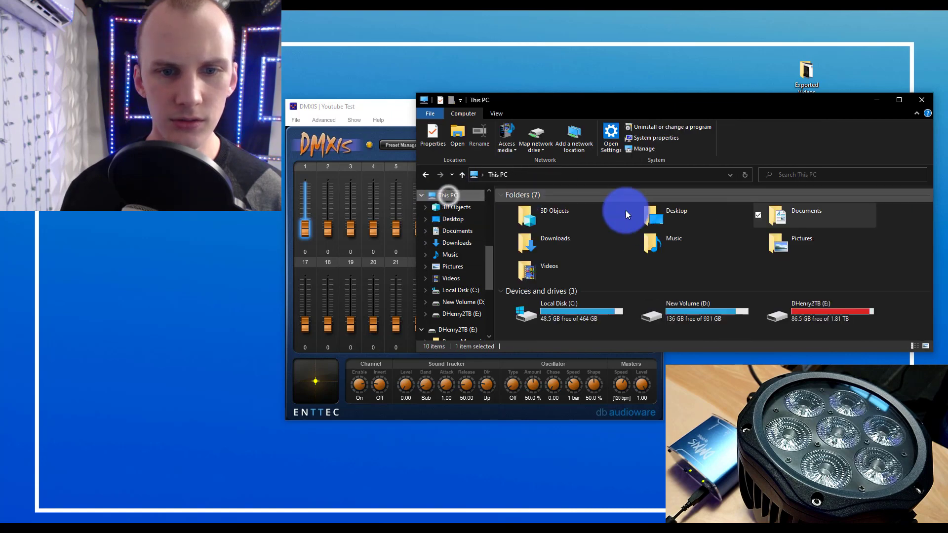
{"action": "double_click", "coordinate": [526, 307]}
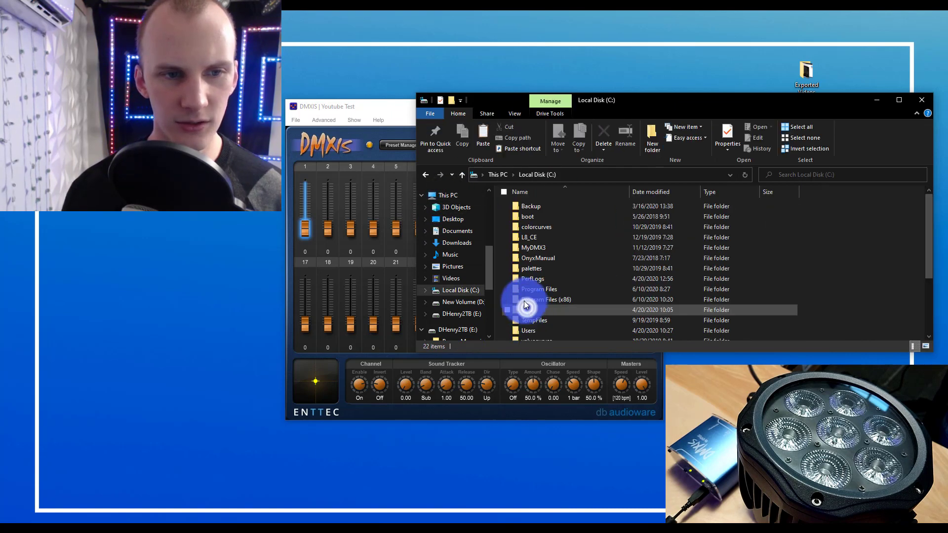
{"action": "double_click", "coordinate": [567, 300]}
{"action": "double_click", "coordinate": [553, 289]}
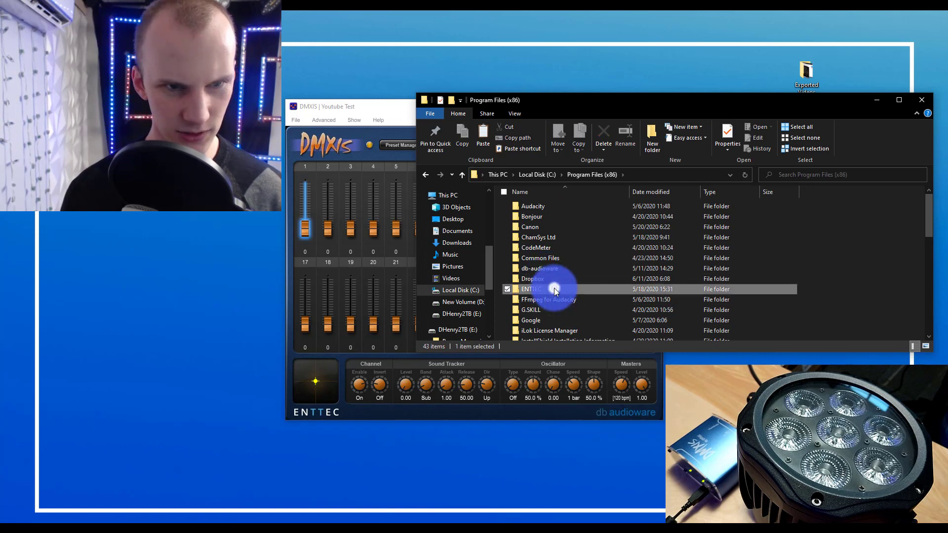
{"action": "double_click", "coordinate": [529, 206]}
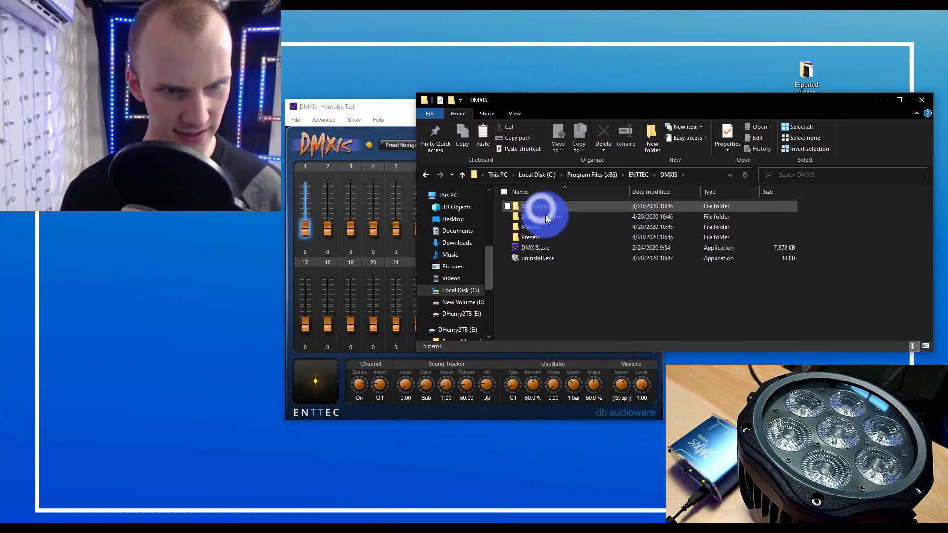
{"action": "double_click", "coordinate": [540, 205]}
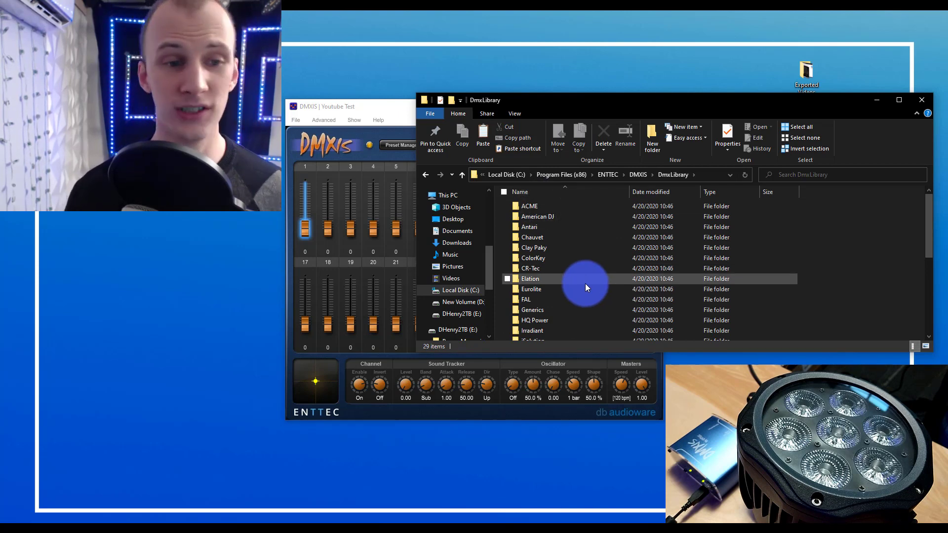
Create an 'aMy Fixtures' folder, paste both RGBWAUV .dmx files into it, and close Explorer
{"action": "left_click", "coordinate": [653, 130]}
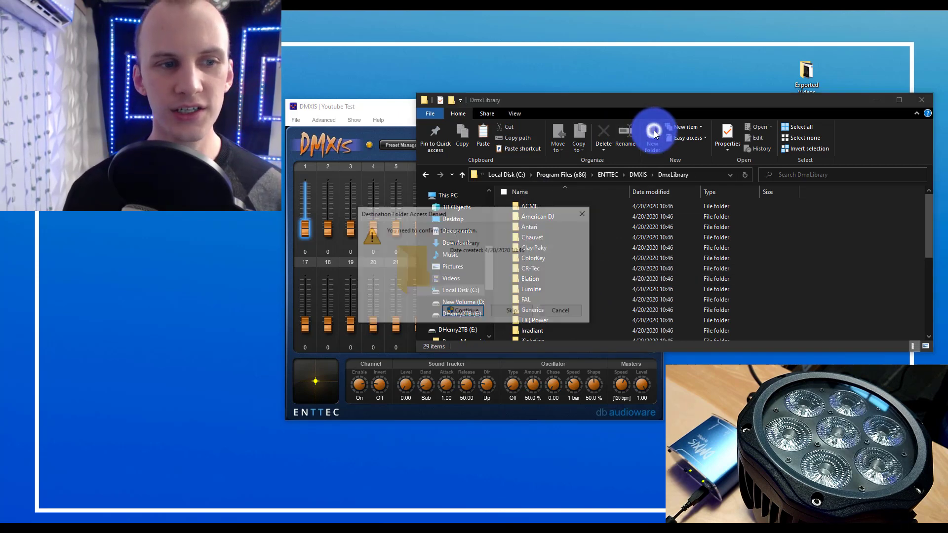
{"action": "left_click", "coordinate": [463, 312]}
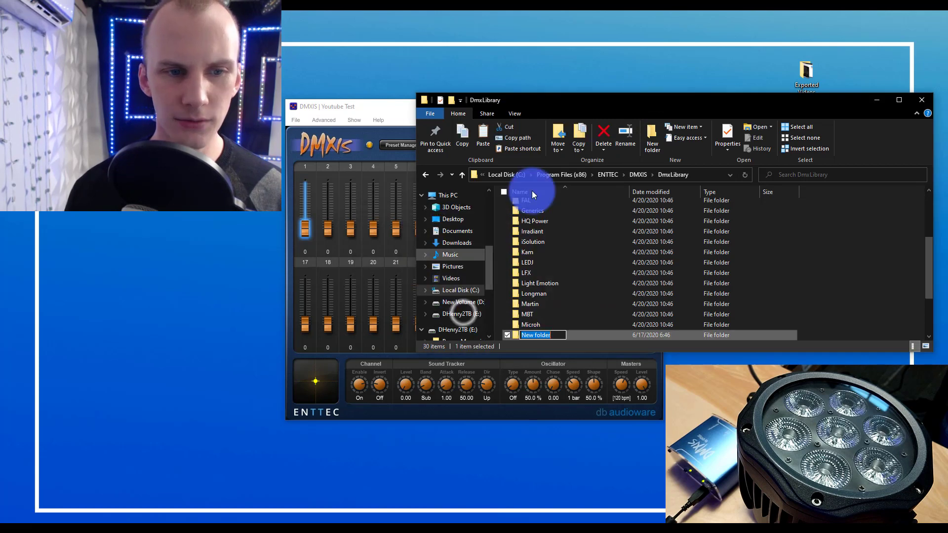
{"action": "type", "text": "/"}
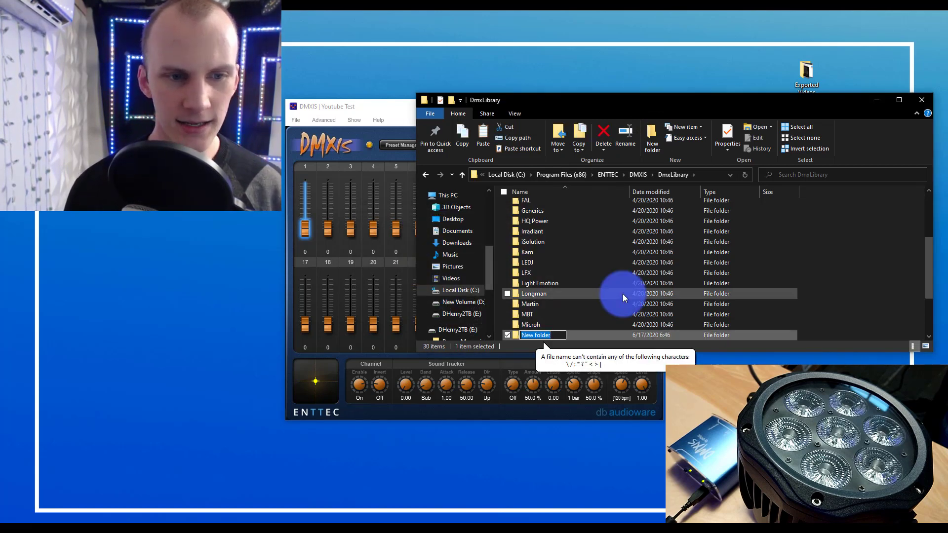
{"action": "type", "text": "aMy Fixtures"}
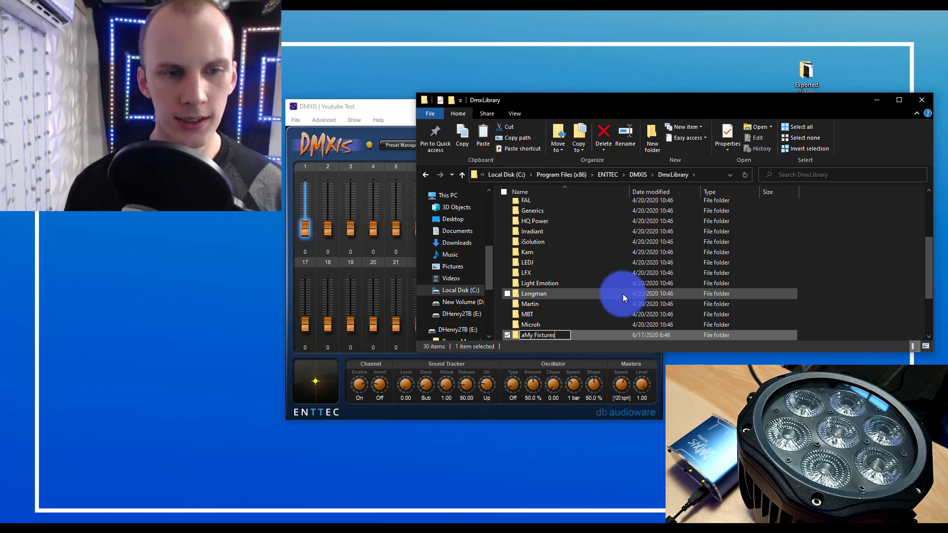
{"action": "key", "text": "Return"}
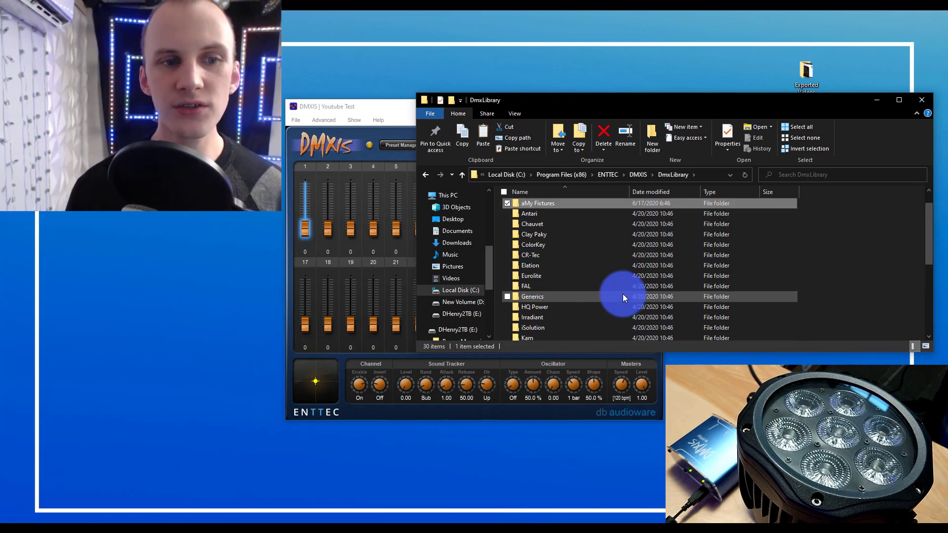
{"action": "double_click", "coordinate": [550, 204]}
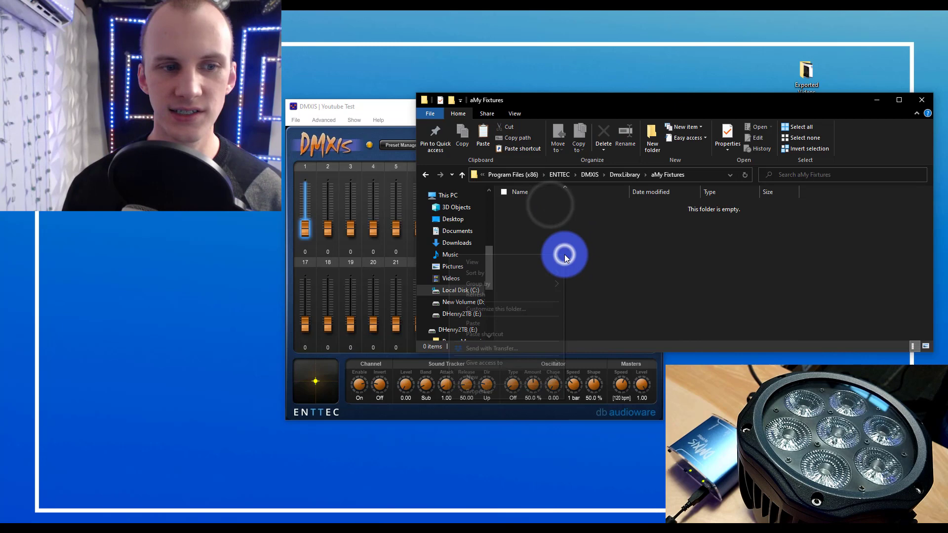
{"action": "right_click", "coordinate": [564, 254]}
{"action": "left_click", "coordinate": [492, 325]}
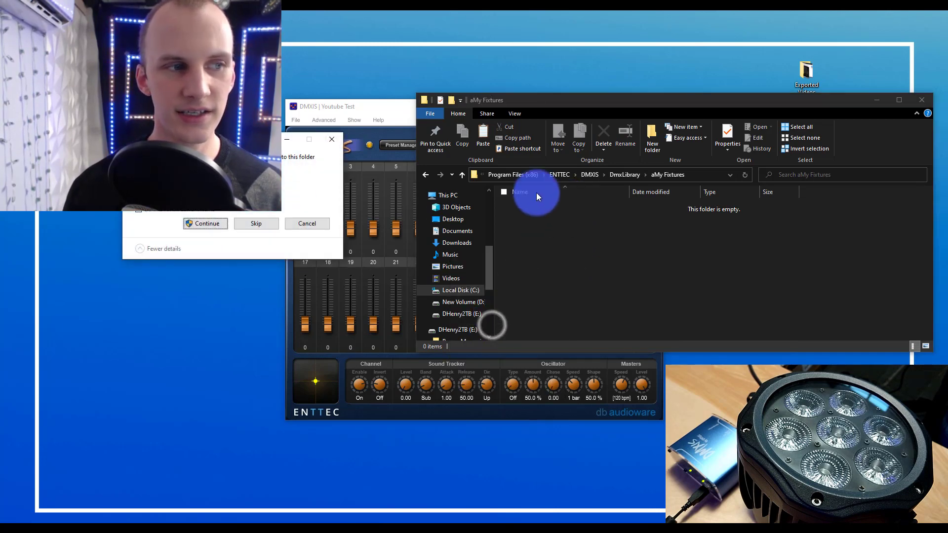
{"action": "left_click", "coordinate": [194, 223]}
{"action": "left_click", "coordinate": [766, 271]}
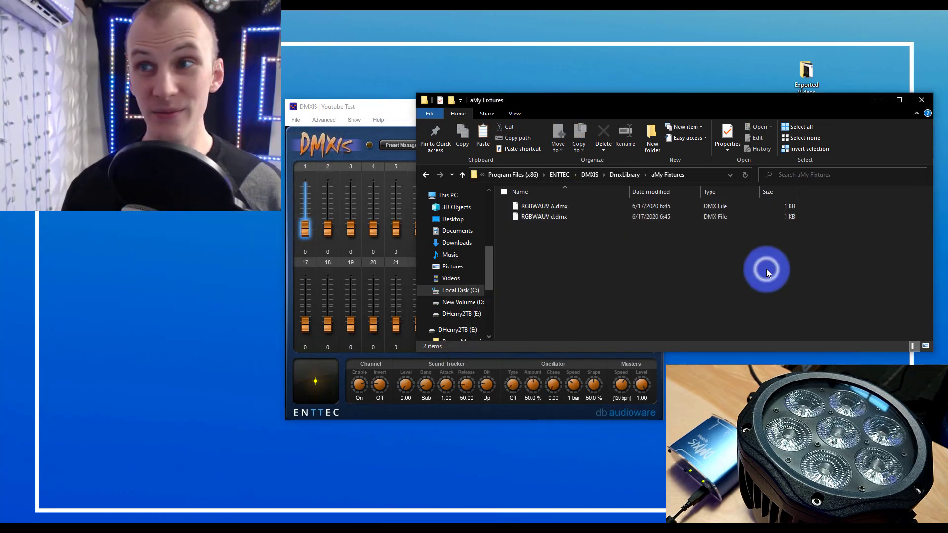
Close and relaunch DMXIS so it reloads the fixture library
{"action": "key", "text": "alt+F4"}
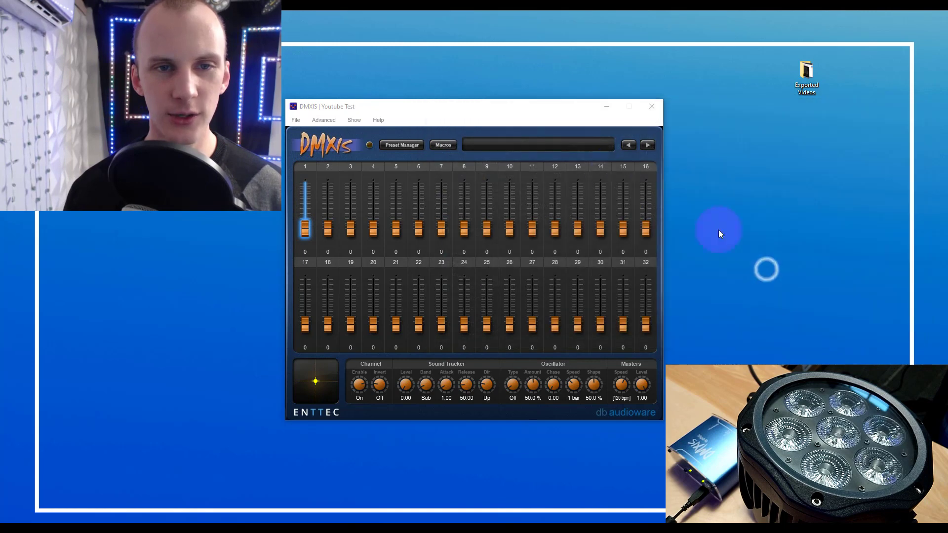
{"action": "left_click", "coordinate": [650, 106]}
{"action": "key", "text": "super"}
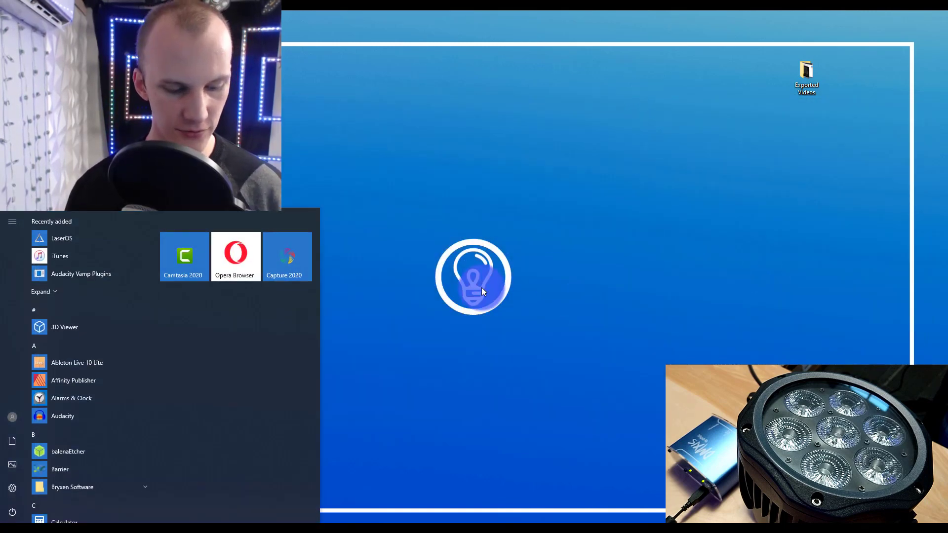
{"action": "type", "text": "dmxis"}
{"action": "key", "text": "Return"}
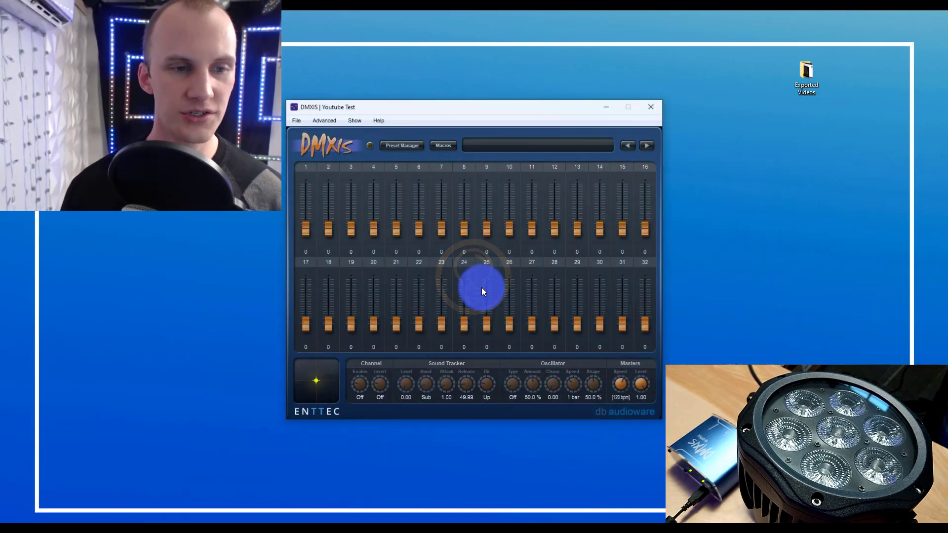
Patch the aMy Fixtures > RGBWAUV d profile from fader 1, labelling channels 1–6
{"action": "right_click", "coordinate": [303, 229]}
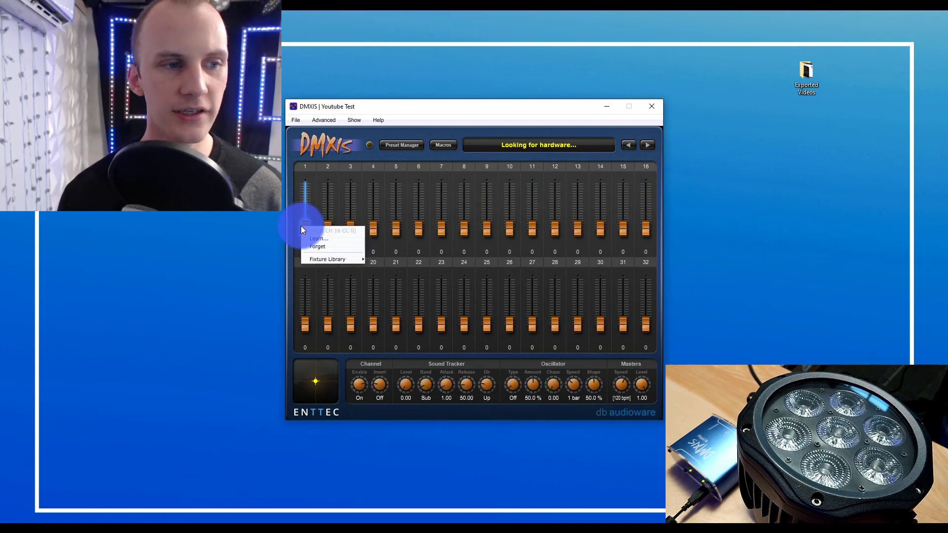
{"action": "mouse_move", "coordinate": [317, 258]}
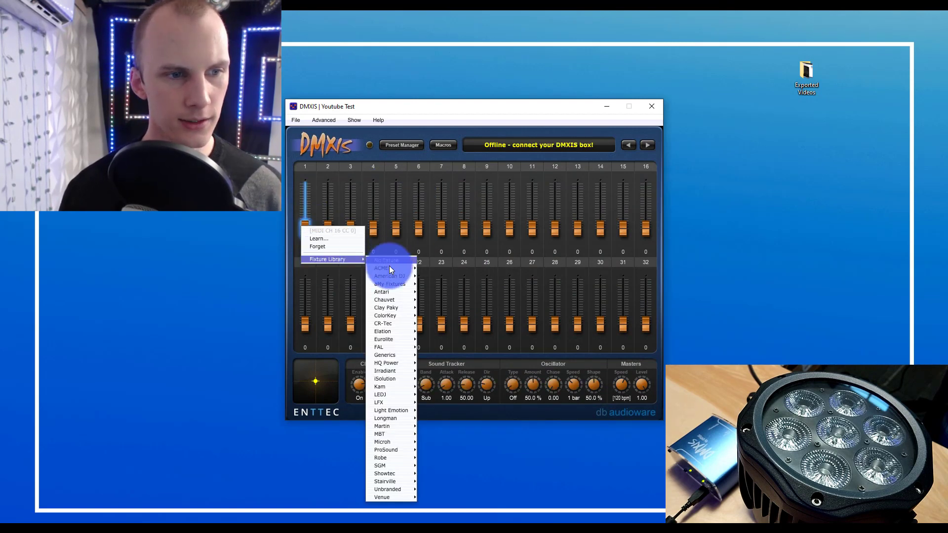
{"action": "mouse_move", "coordinate": [390, 284]}
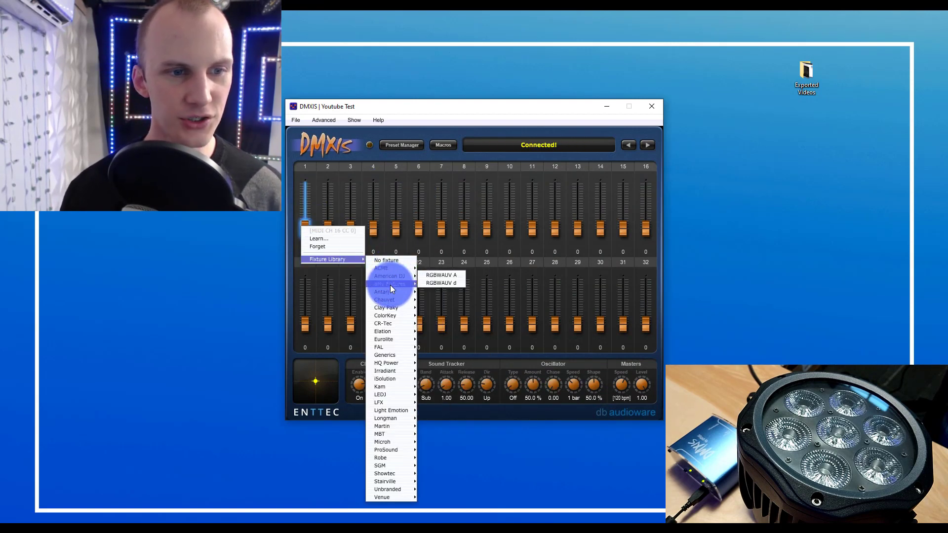
{"action": "left_click", "coordinate": [434, 283]}
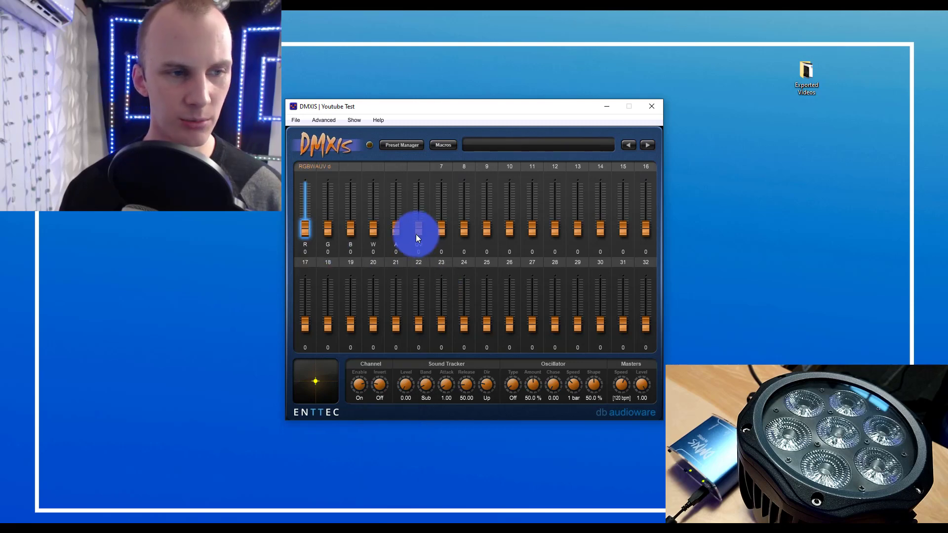
Raise the R fader to light the LED par red
{"action": "mouse_move", "coordinate": [313, 233]}
{"action": "left_mouse_down"}
{"action": "mouse_move", "coordinate": [301, 212]}
{"action": "mouse_move", "coordinate": [301, 111]}
{"action": "mouse_move", "coordinate": [289, 155]}
{"action": "mouse_move", "coordinate": [321, 274]}
{"action": "mouse_move", "coordinate": [328, 239]}
{"action": "left_mouse_up"}
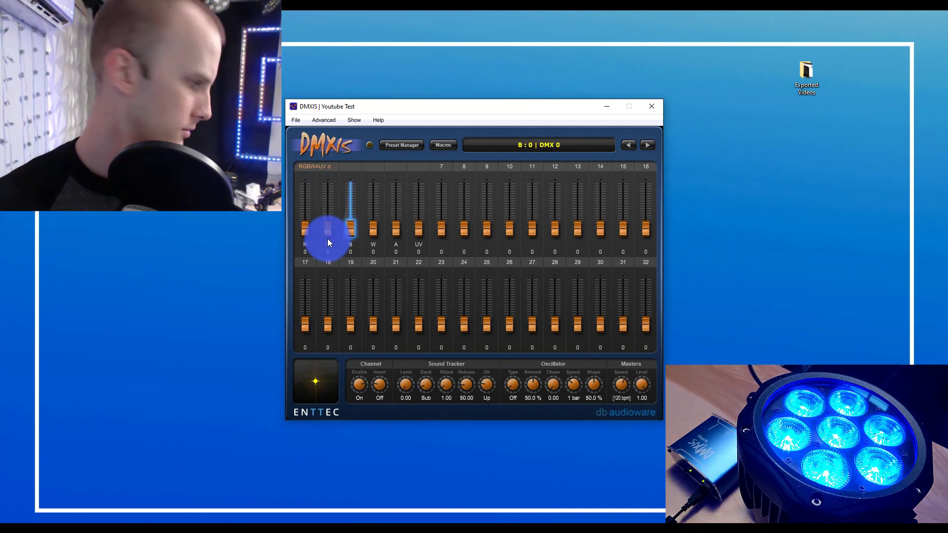